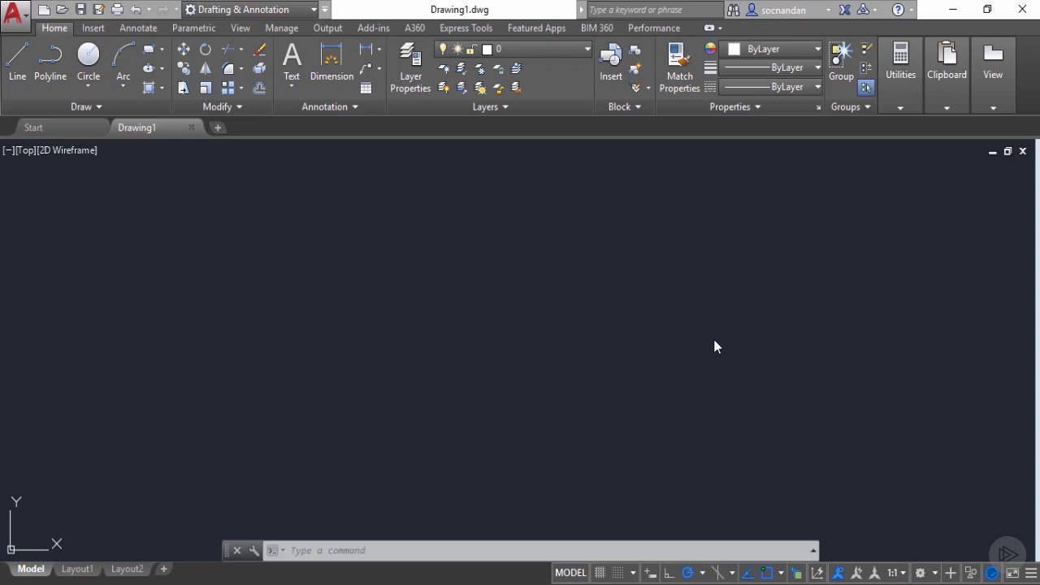
- Bring up the Sheet Set Manager with the SSM command and close the open Sample sheet set
click(489, 299)
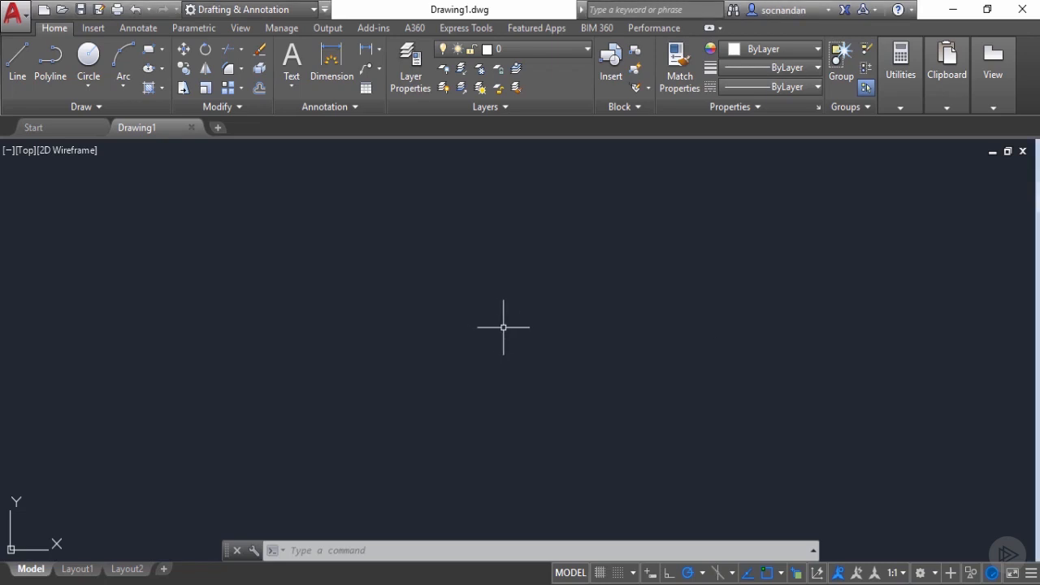
text(SSM)
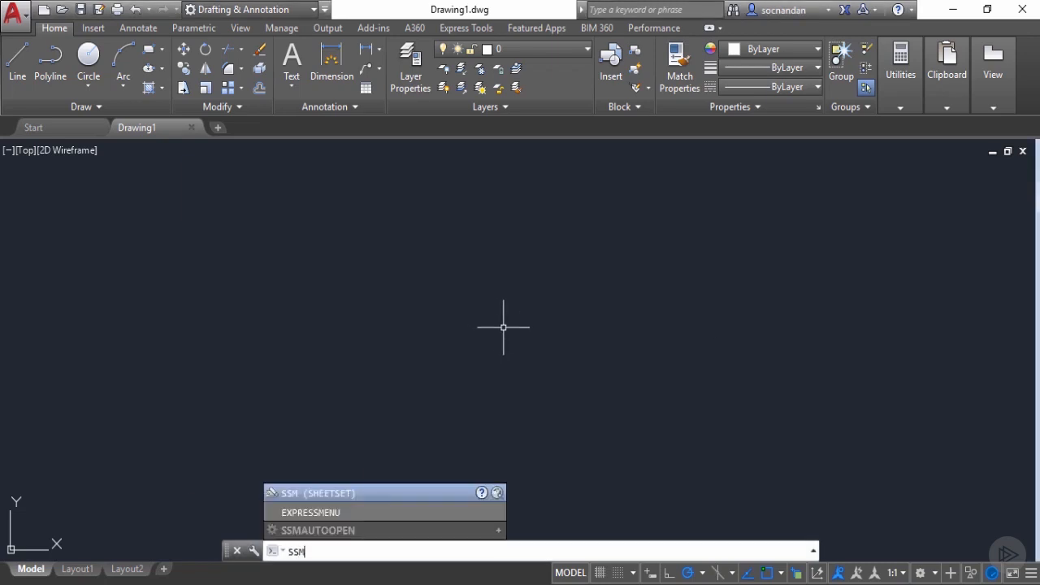
key(Return)
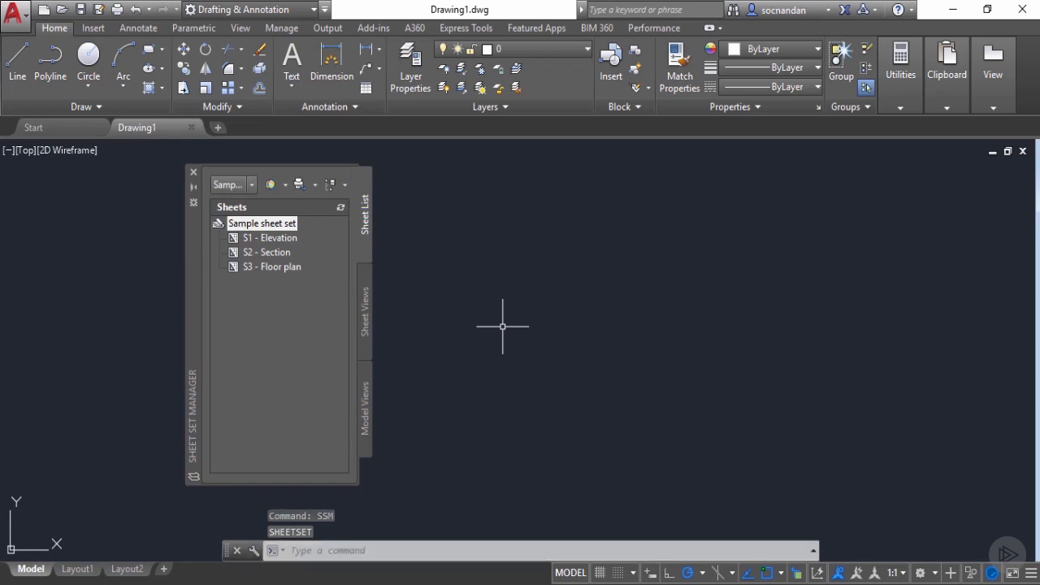
right_click(272, 230)
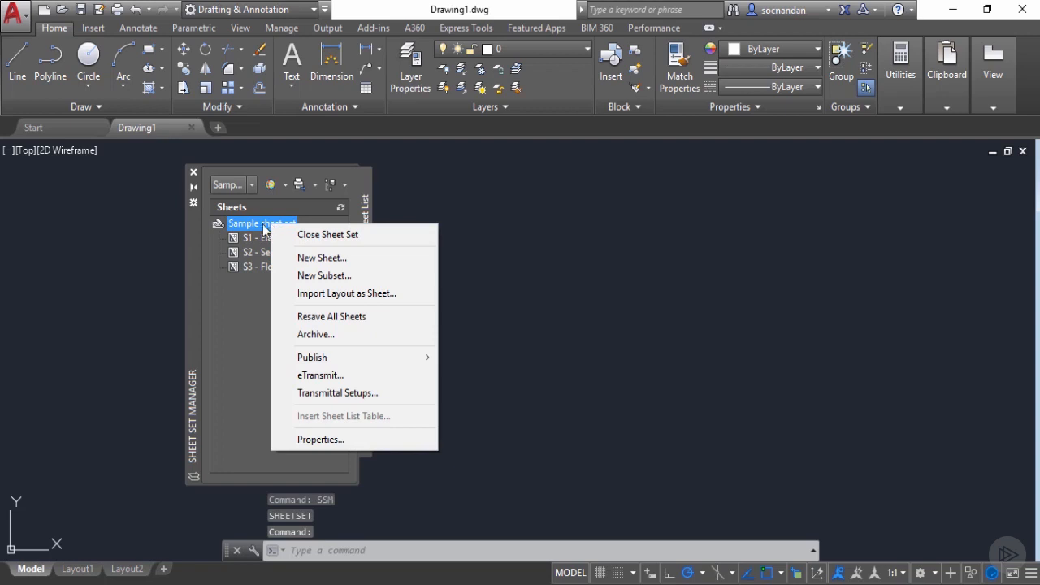
click(303, 237)
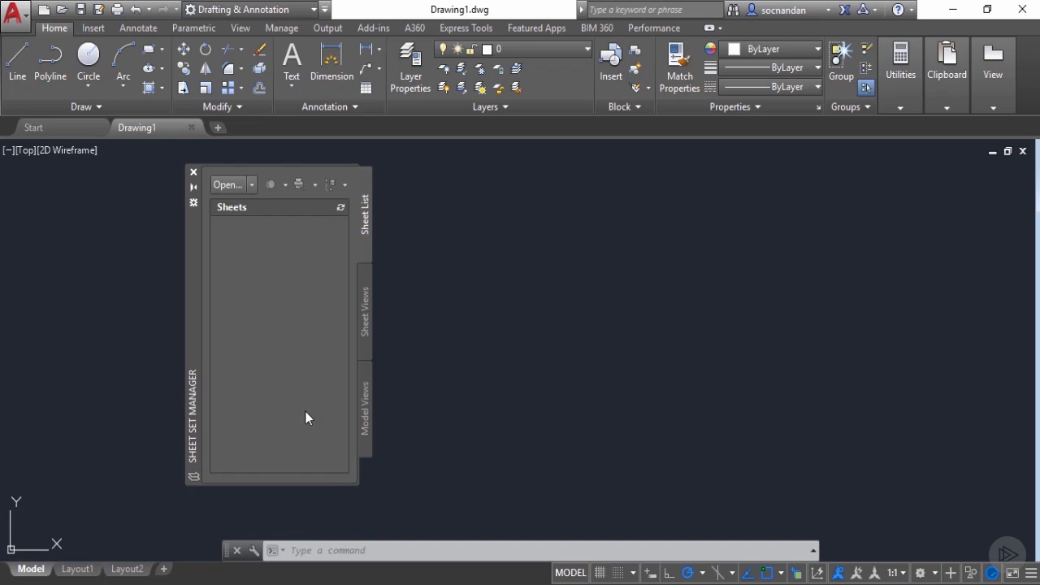
- Open Sample sheet set from the SSM_sample_complete folder on the desktop and select its S1 - Elevation sheet
click(250, 186)
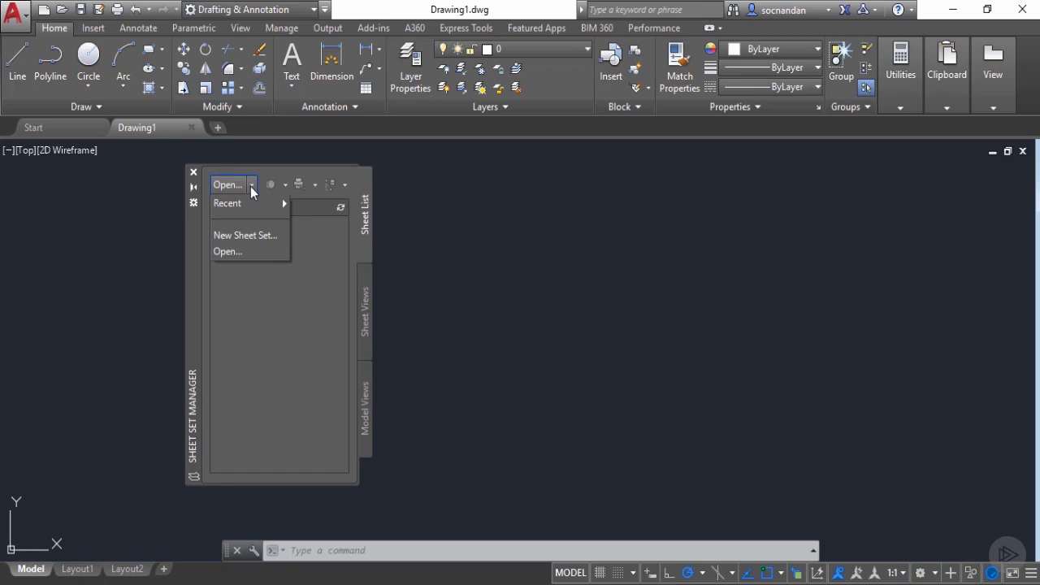
click(246, 253)
click(333, 311)
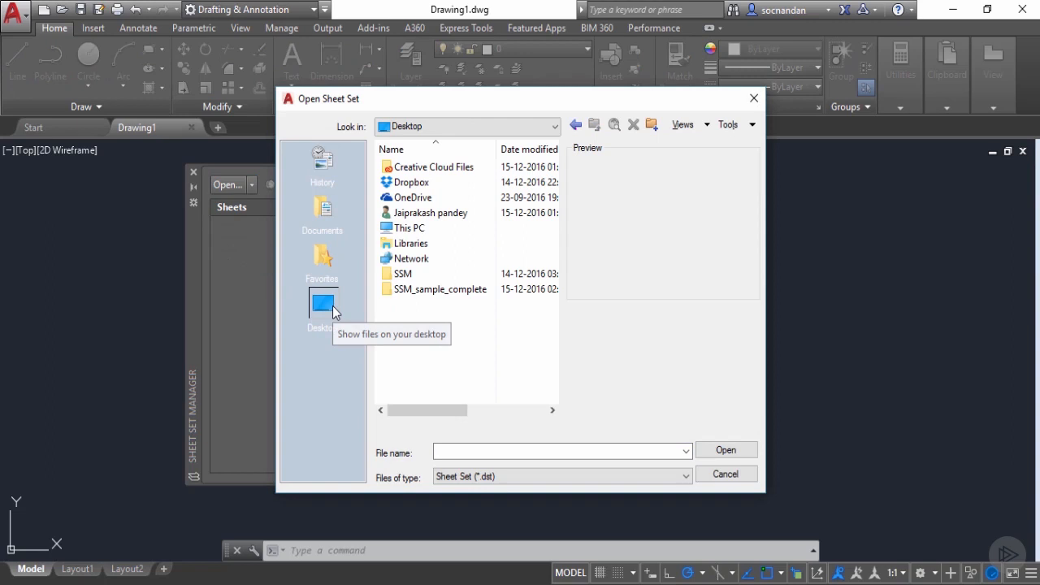
double_click(448, 290)
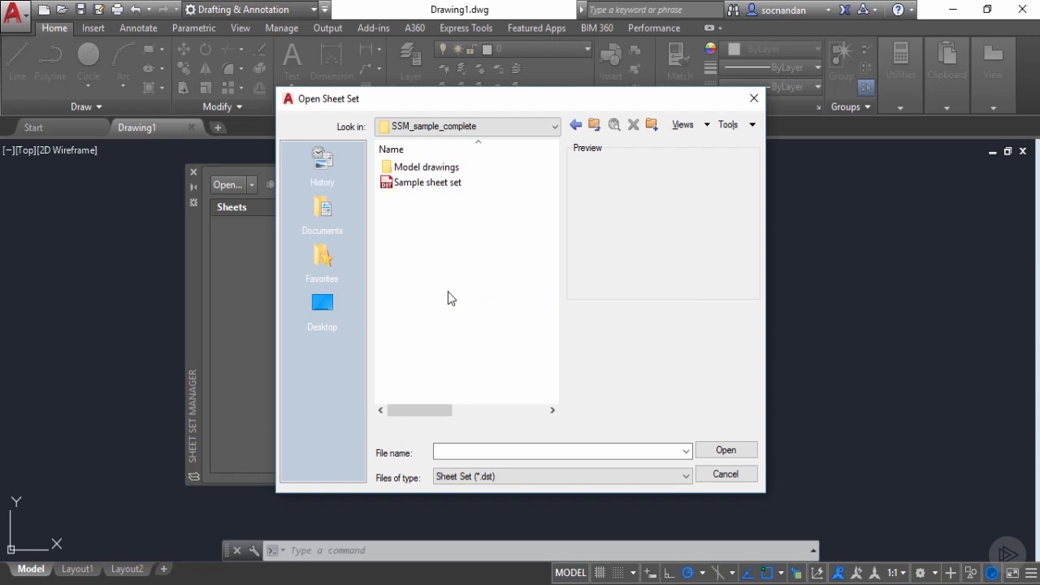
click(402, 189)
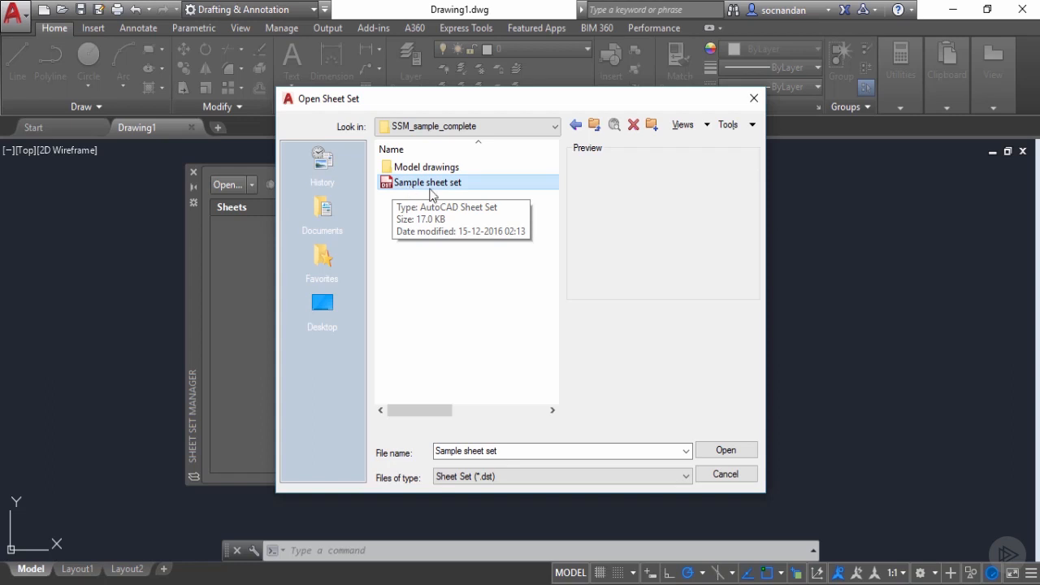
click(729, 455)
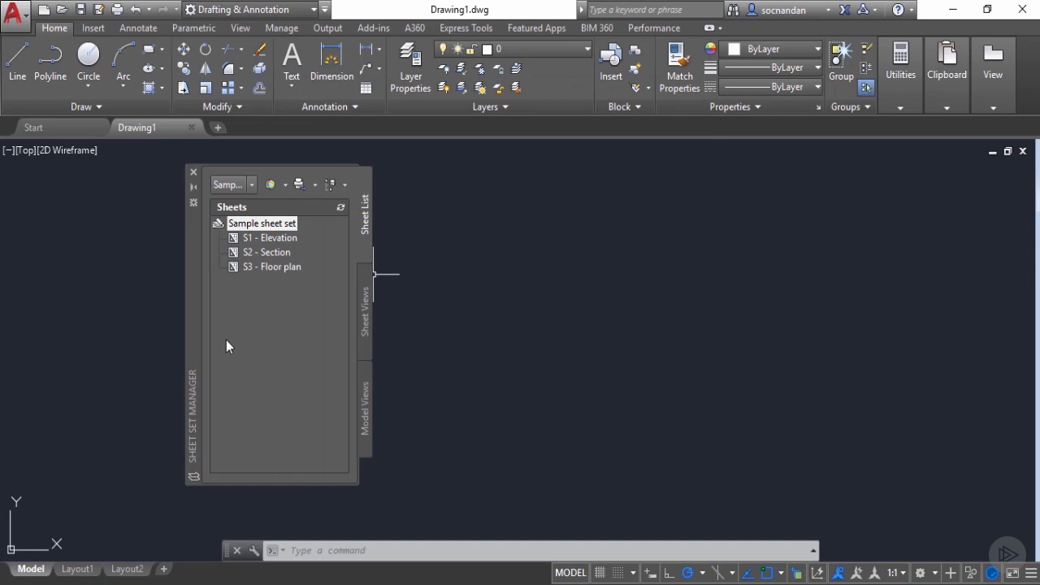
click(268, 244)
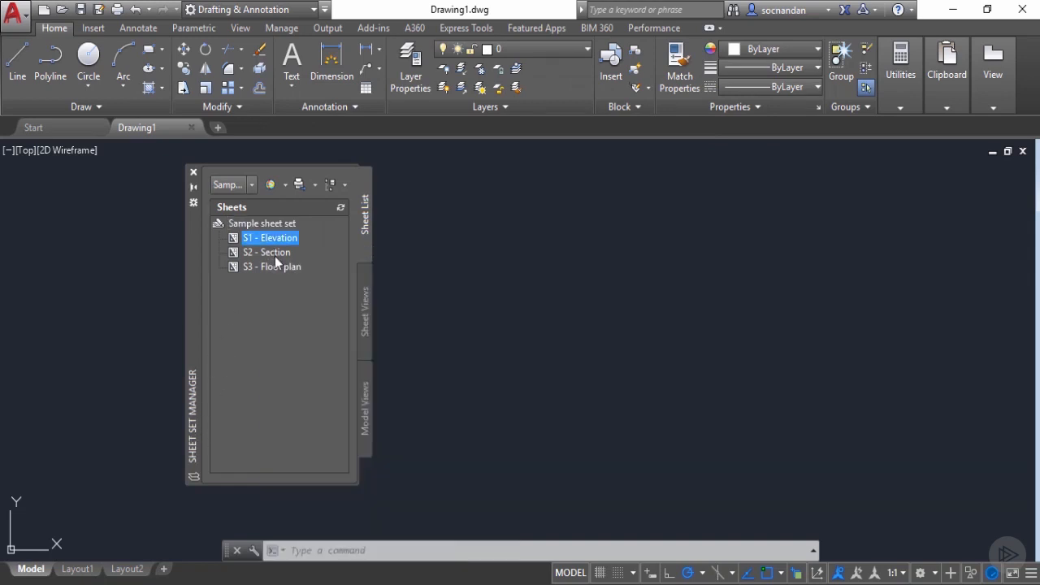
mouse_move(282, 268)
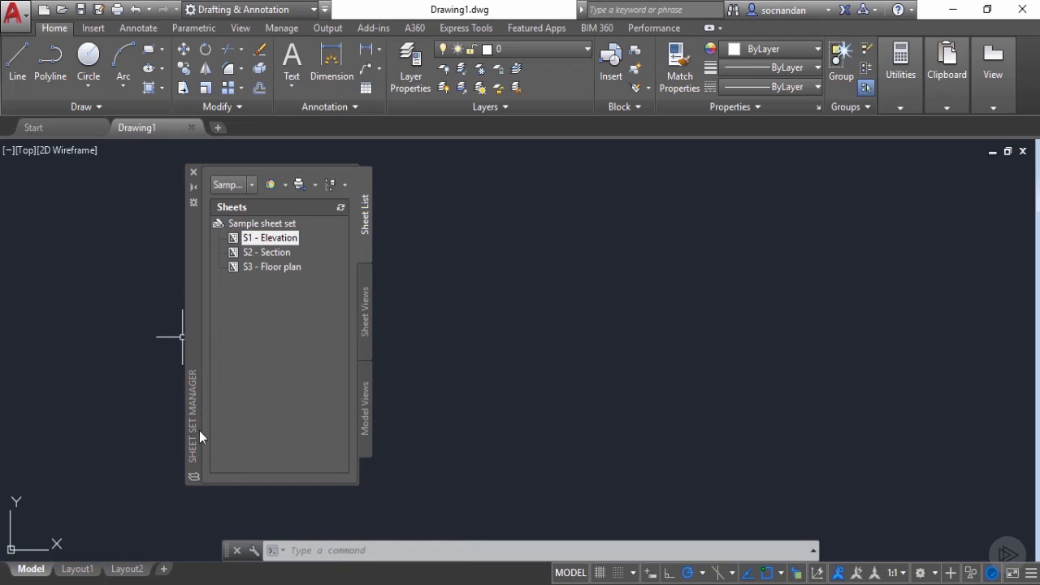
- Shift the Sheet Set Manager palette slightly within the drawing area, and close and reopen it
mouse_move(197, 271)
mouse_down()
mouse_move(218, 284)
mouse_move(274, 278)
mouse_move(210, 259)
mouse_up()
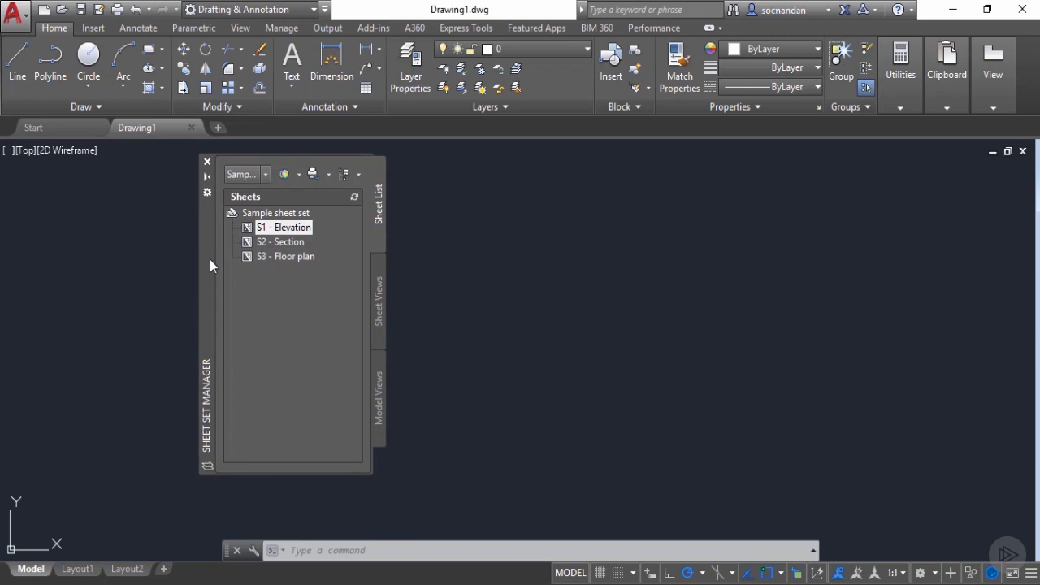
mouse_move(206, 259)
mouse_down()
mouse_move(261, 289)
mouse_move(212, 260)
mouse_up()
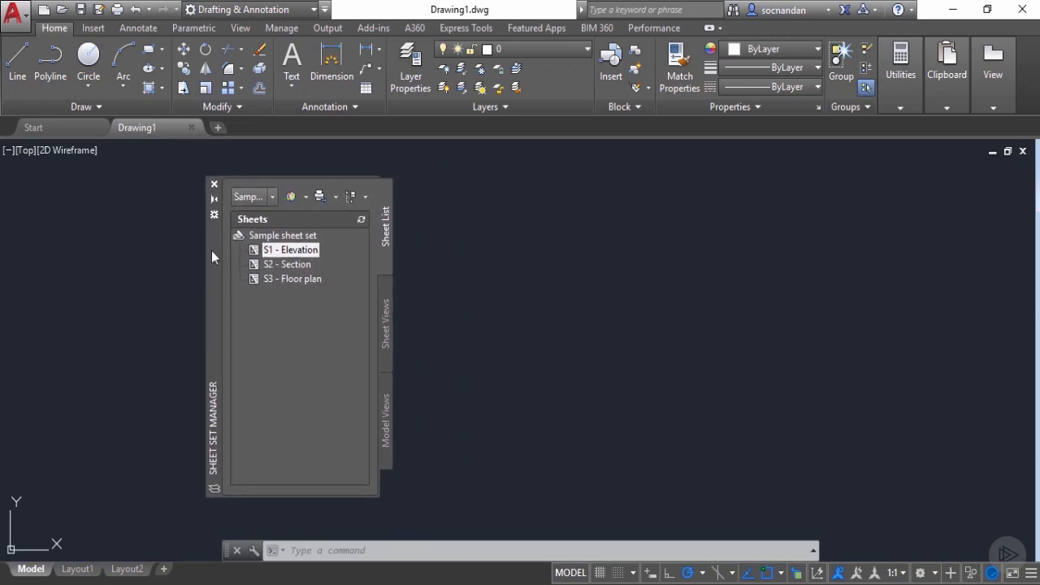
click(214, 198)
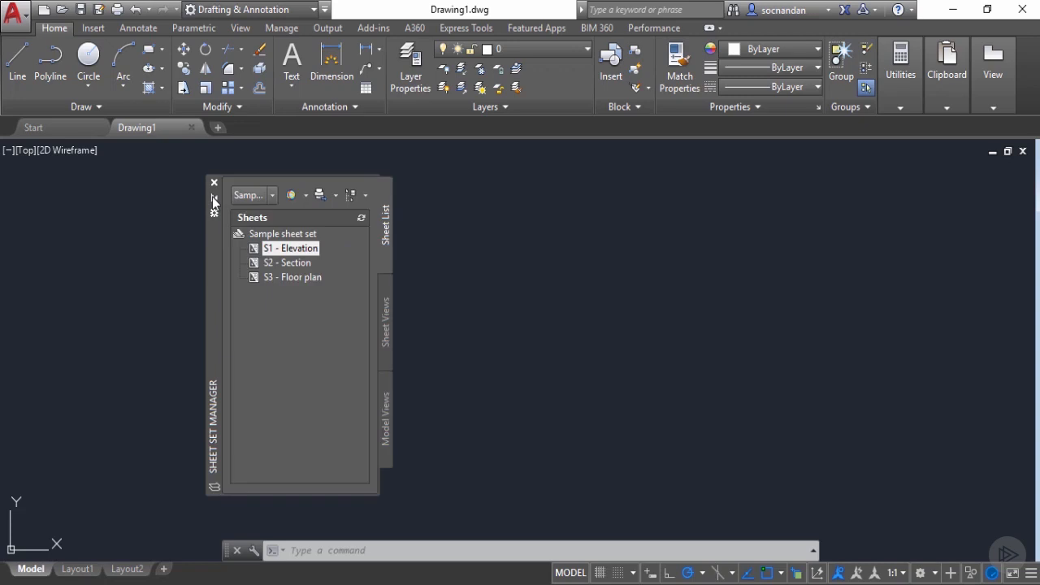
click(215, 183)
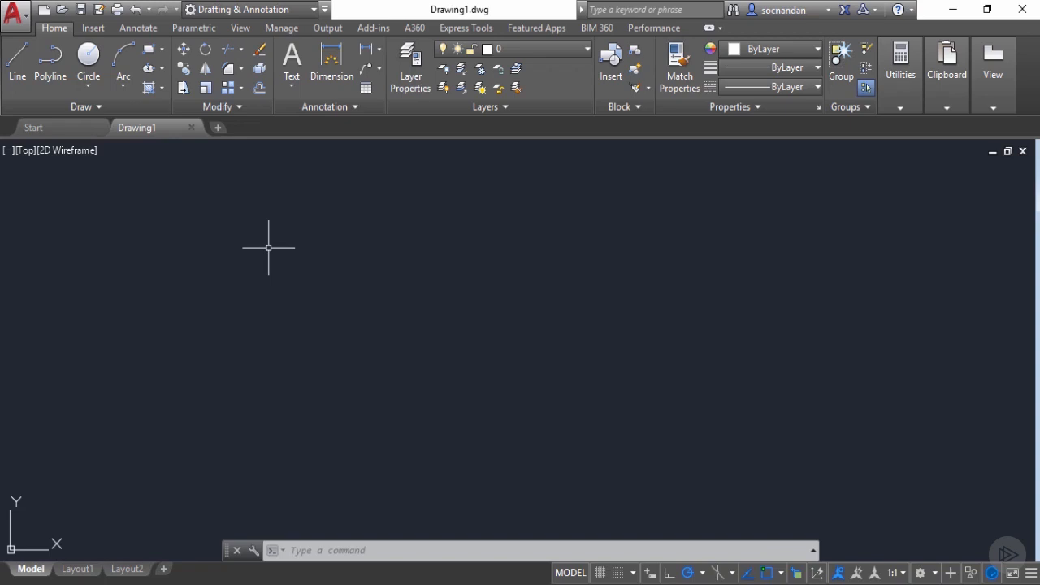
key(ctrl+4)
mouse_move(270, 250)
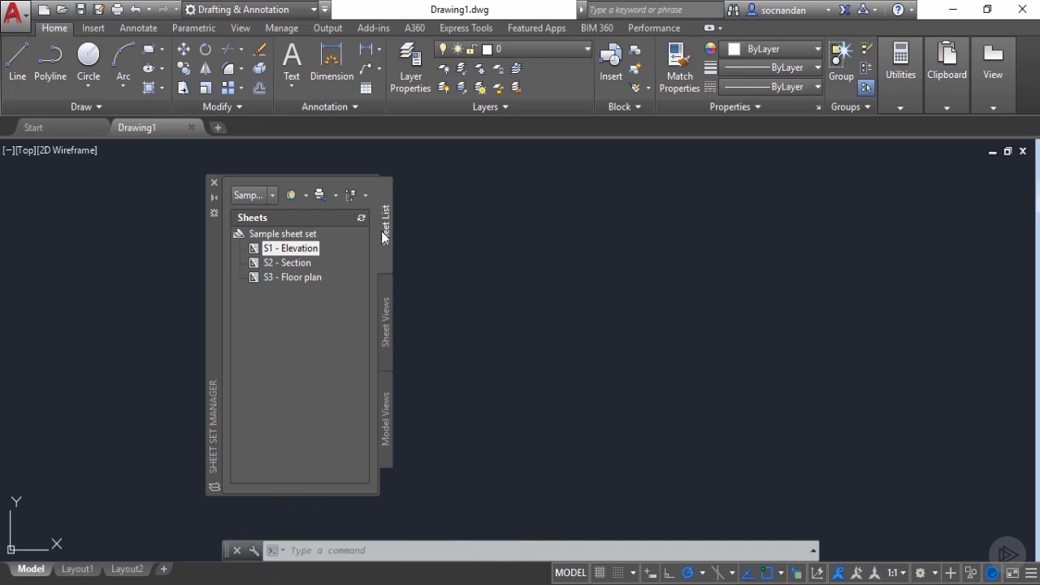
- Review the sheet views and the drawings in the model views location, and return to the sheet list
click(390, 298)
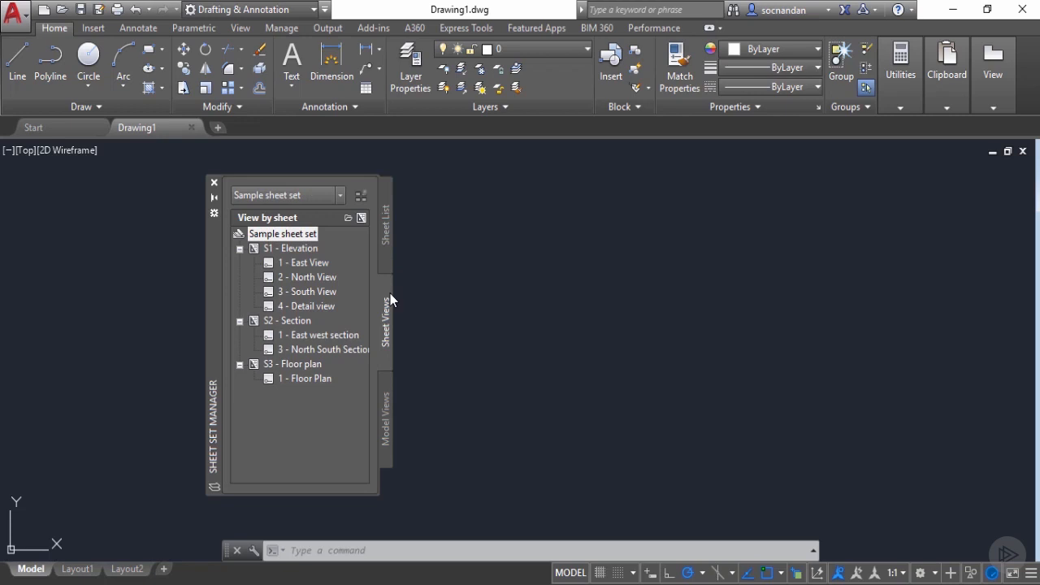
click(387, 404)
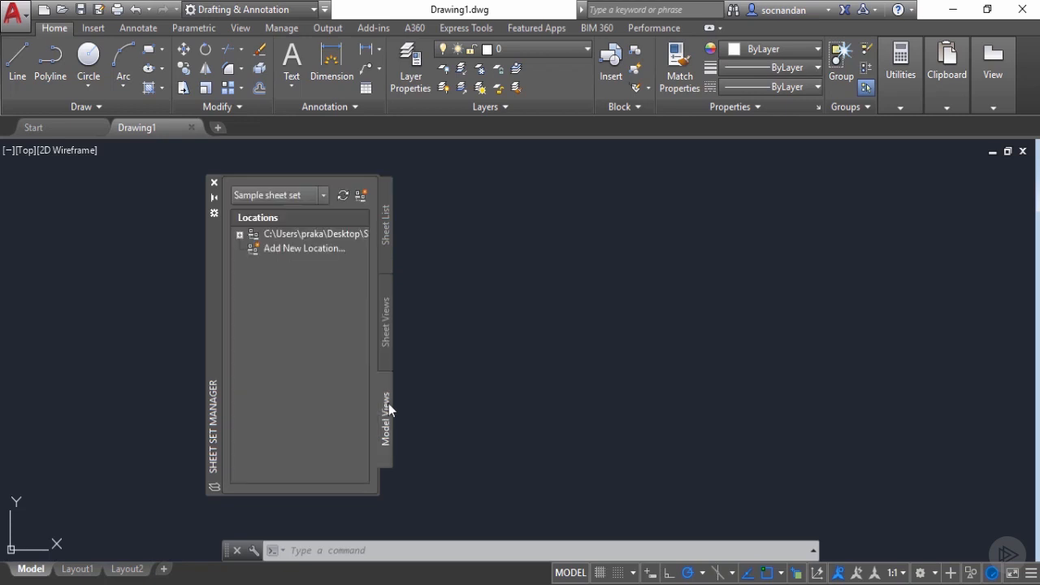
click(240, 235)
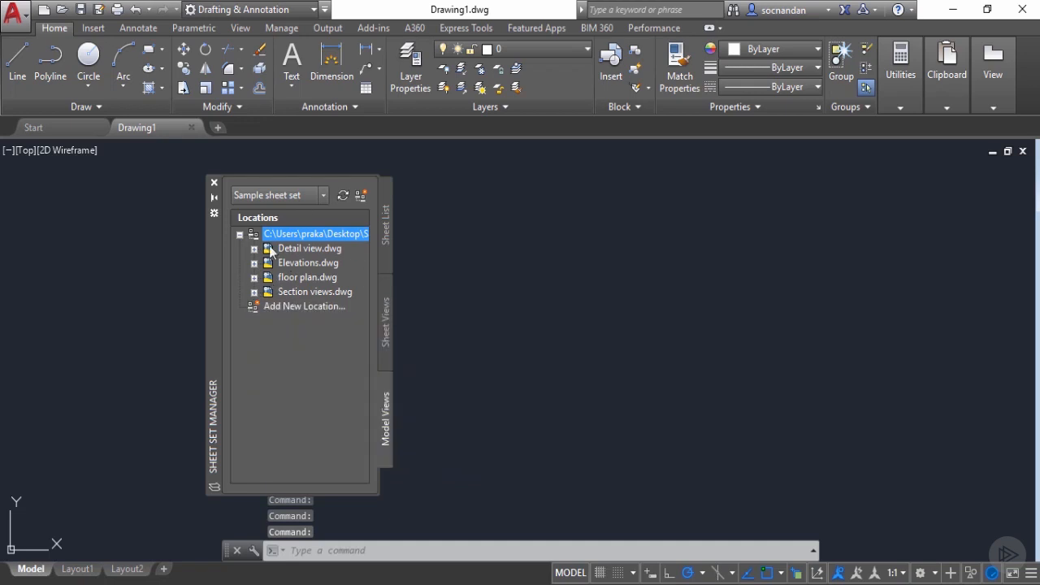
click(387, 221)
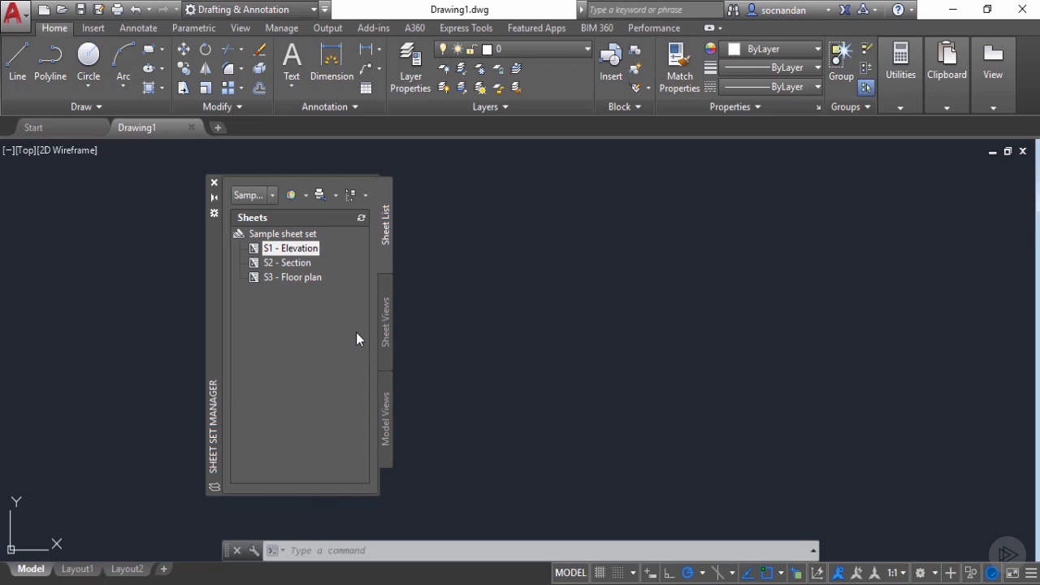
- Examine the properties and custom properties of Sample sheet set, and leave both without saving changes
click(289, 235)
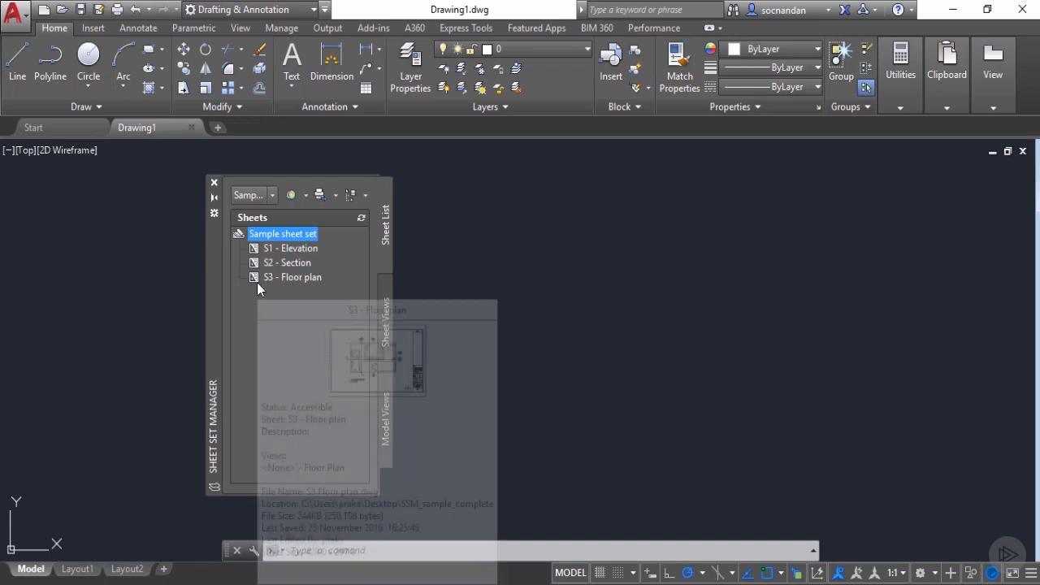
right_click(282, 238)
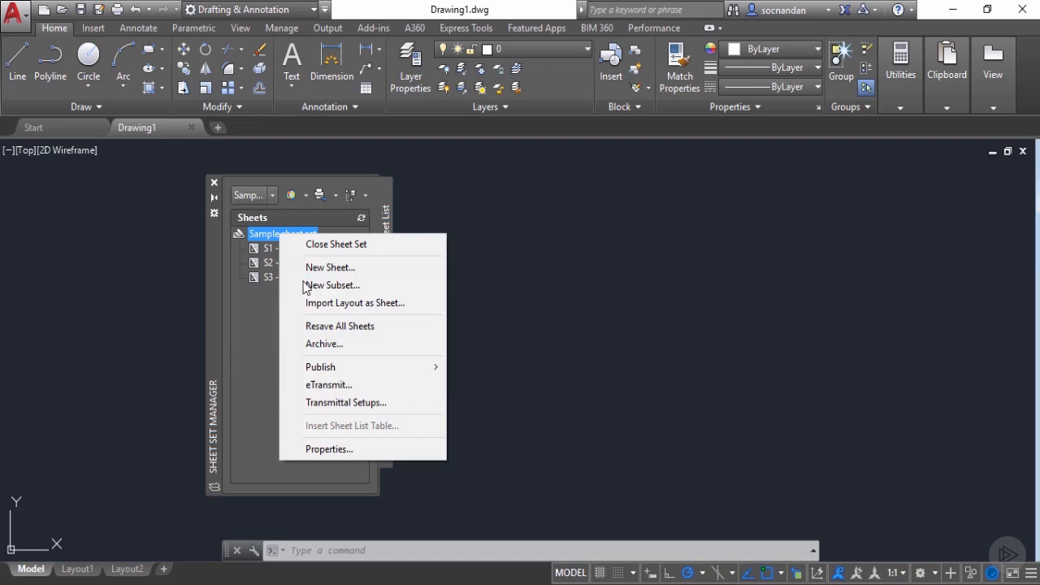
click(354, 450)
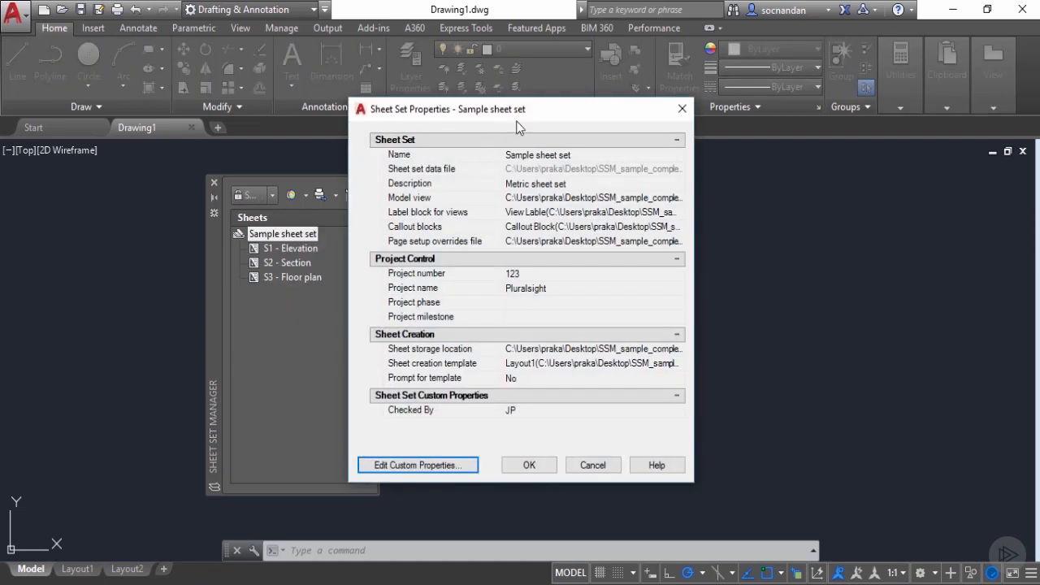
drag(508, 107, 472, 108)
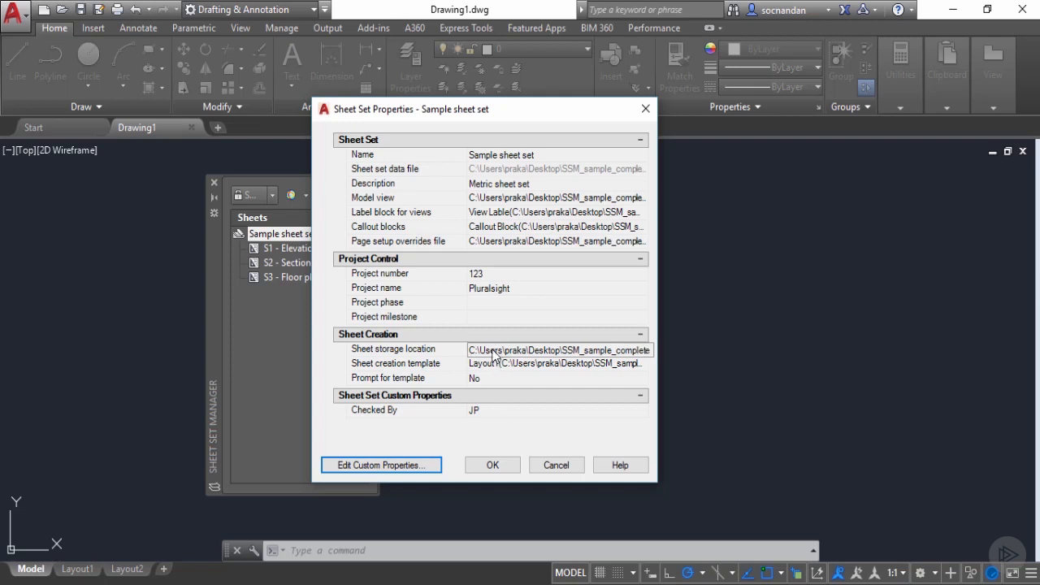
click(402, 470)
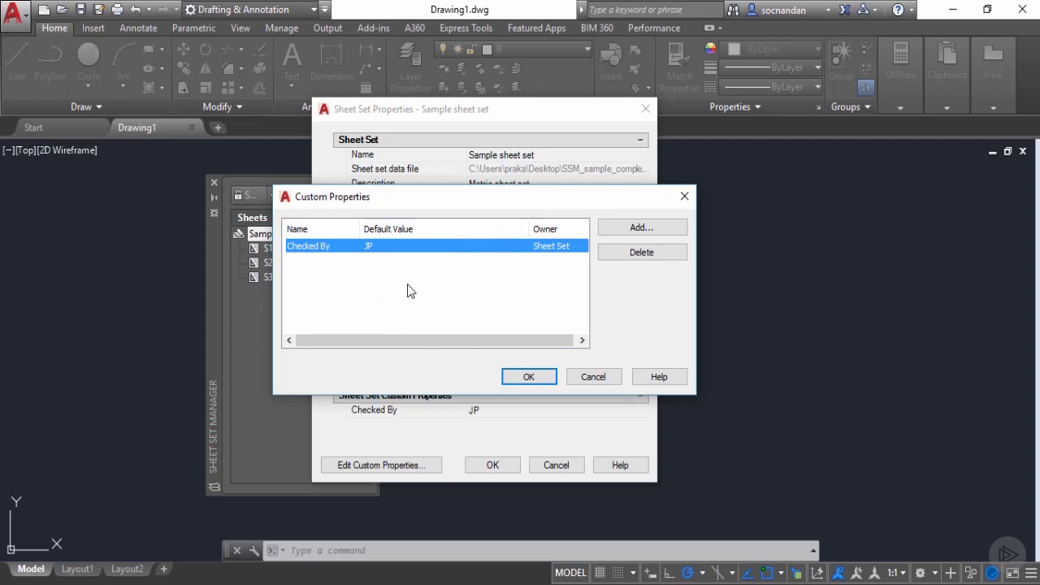
click(603, 381)
click(556, 464)
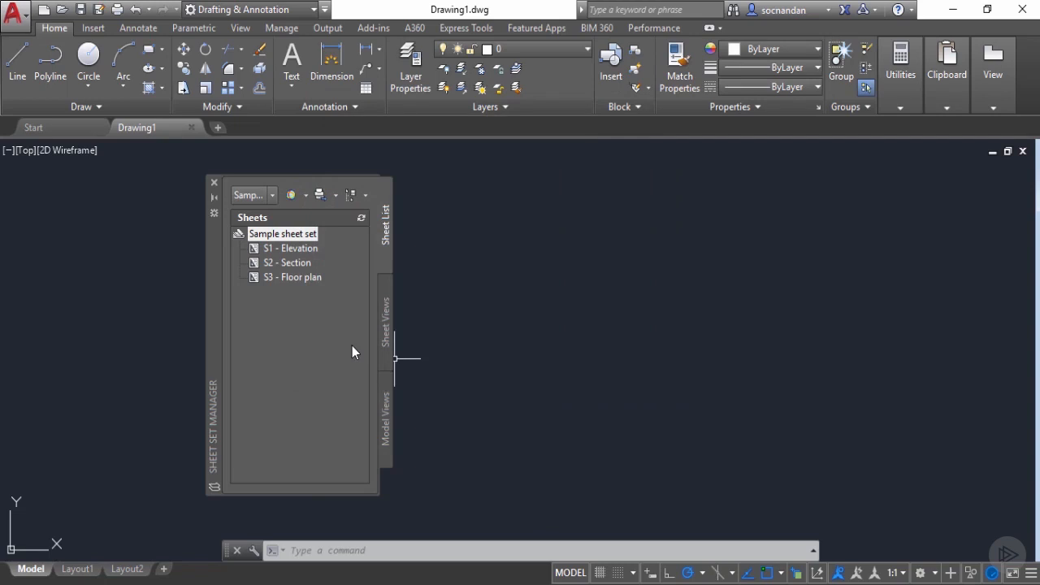
- Open the S1 - Elevation sheet from the sheet list and move the Sheet Set Manager palette clear of the layout
click(281, 252)
mouse_move(290, 258)
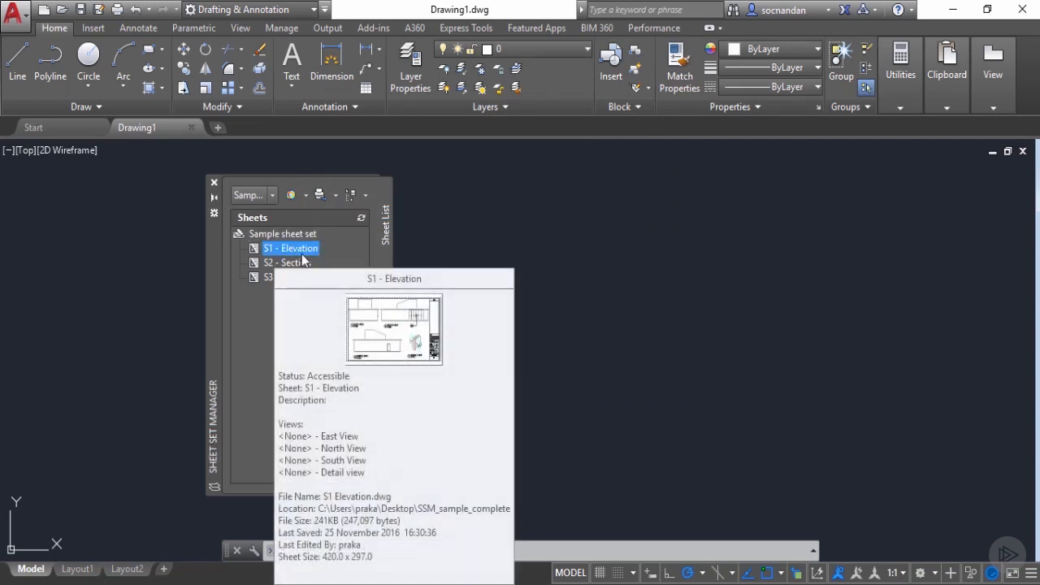
double_click(298, 249)
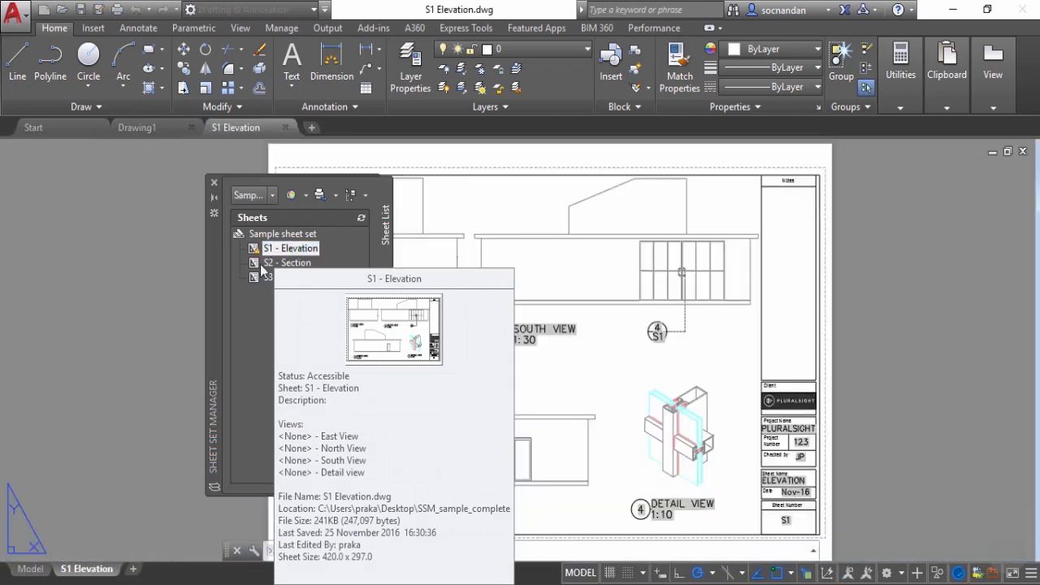
drag(214, 282, 67, 270)
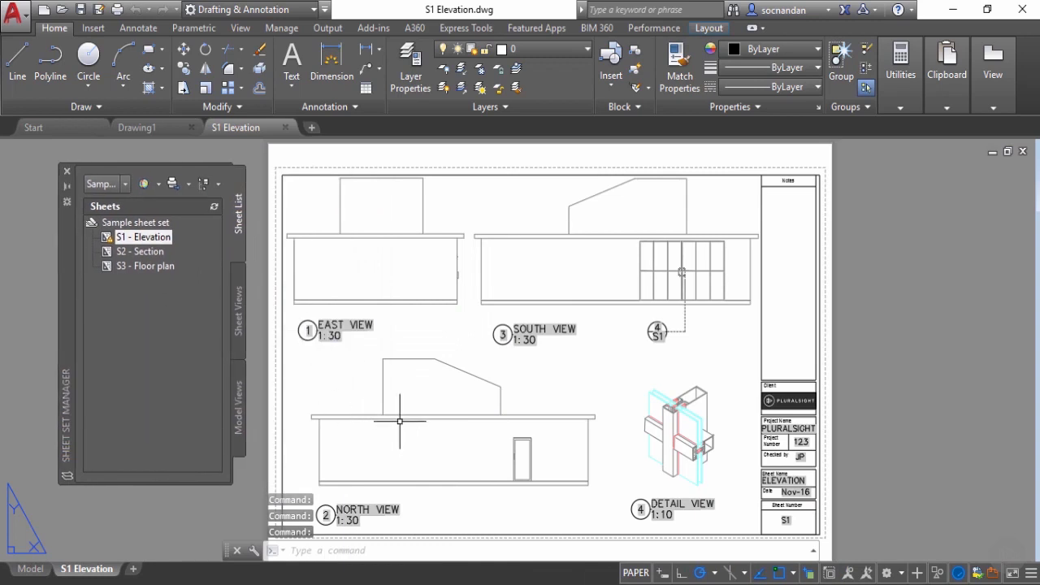
- Open the SSM_sample_complete folder on the desktop and locate the S1 Elevation, S2 Section and S3 Floor Plan drawing files
mouse_move(124, 248)
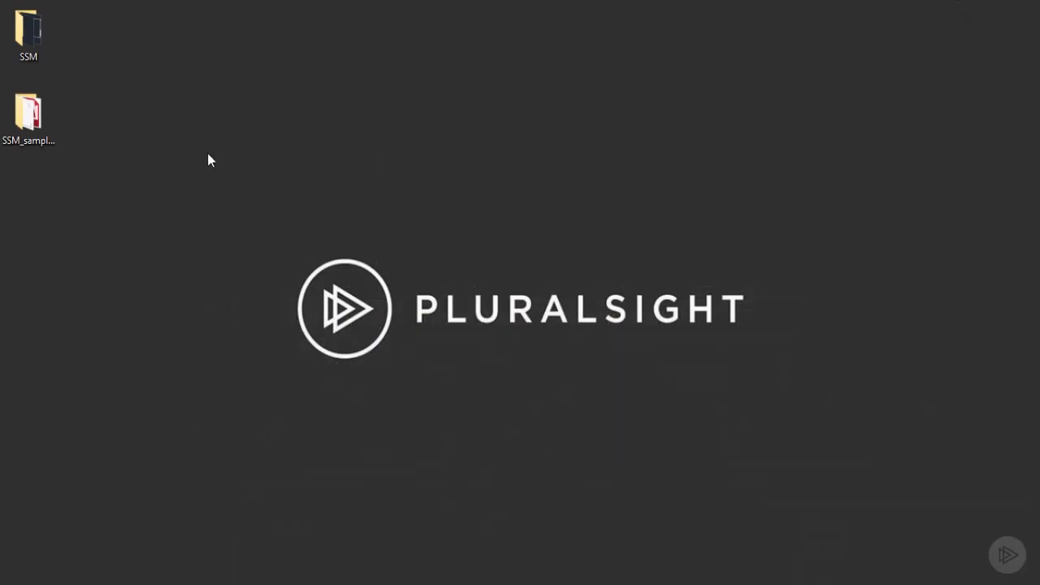
click(19, 122)
double_click(19, 122)
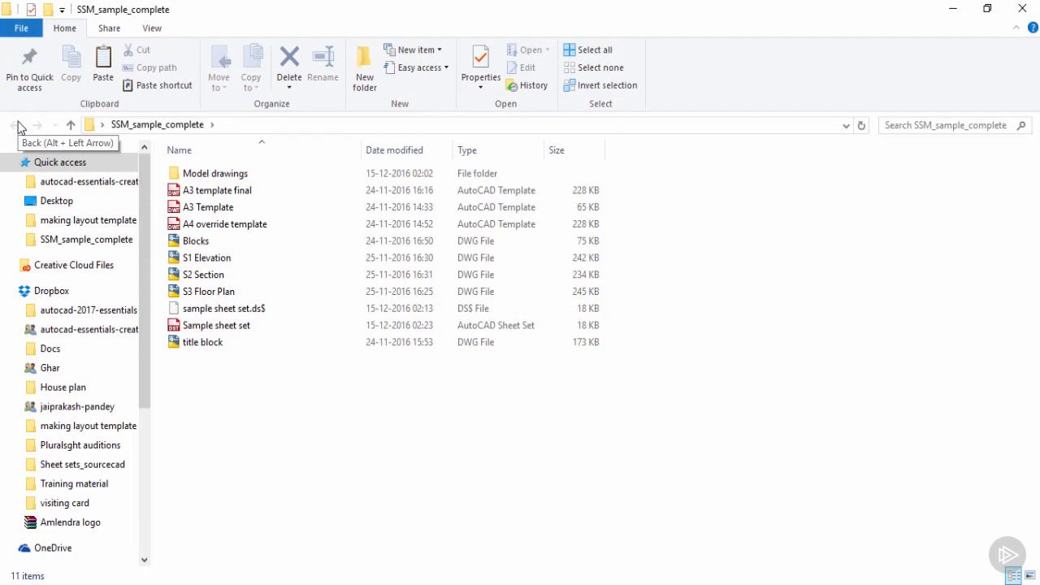
click(223, 260)
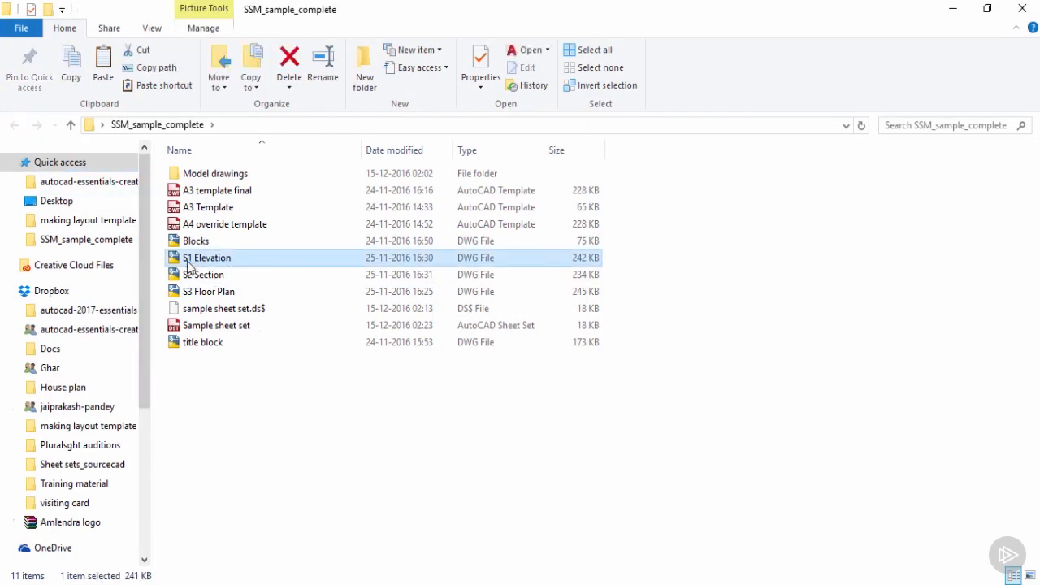
click(230, 277)
click(235, 294)
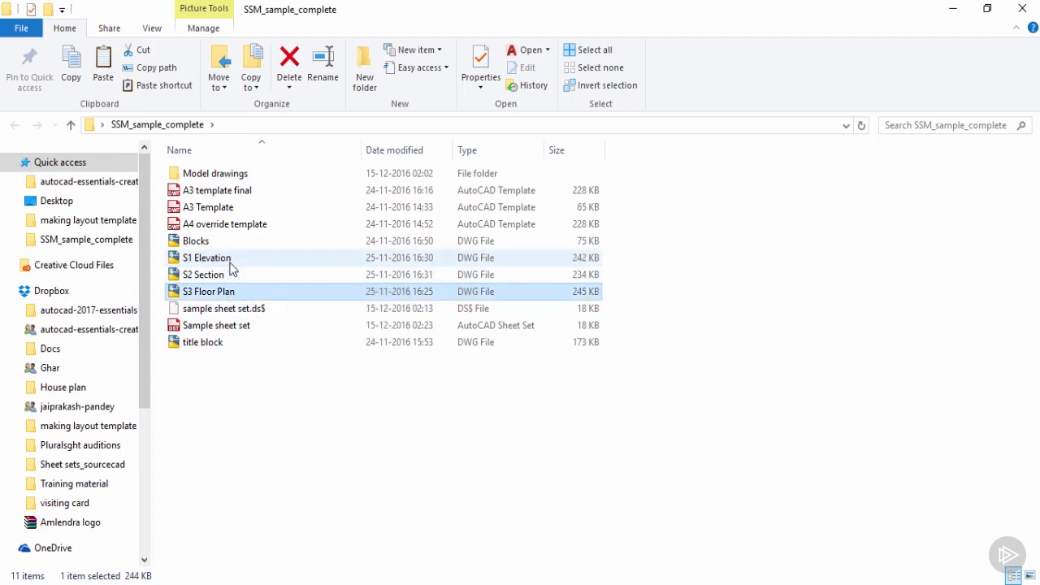
click(205, 261)
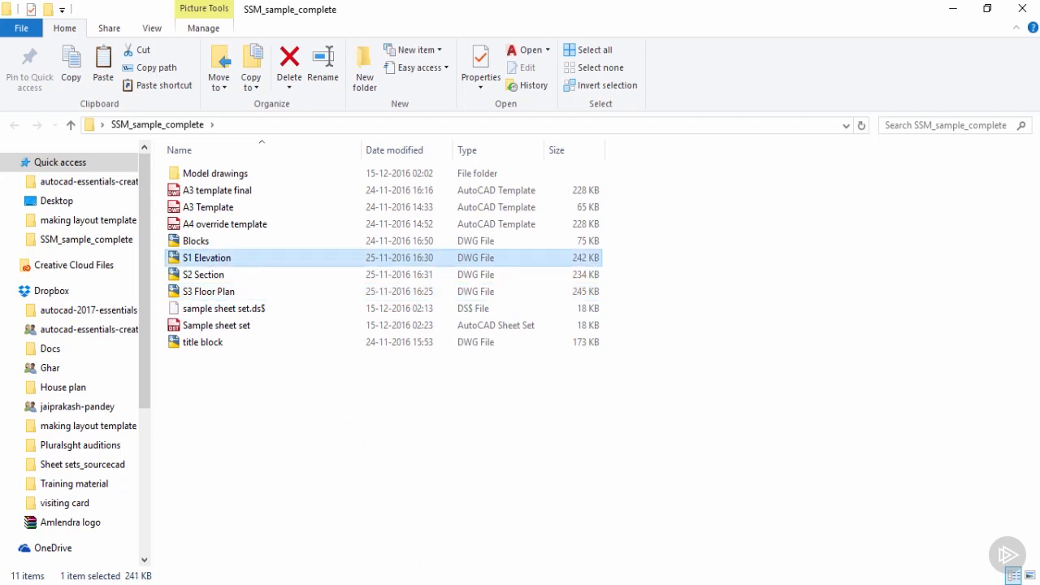
- Return to the S1 Elevation drawing in AutoCAD and inspect the S1 - Elevation sheet's number in the layout's title block
click(455, 538)
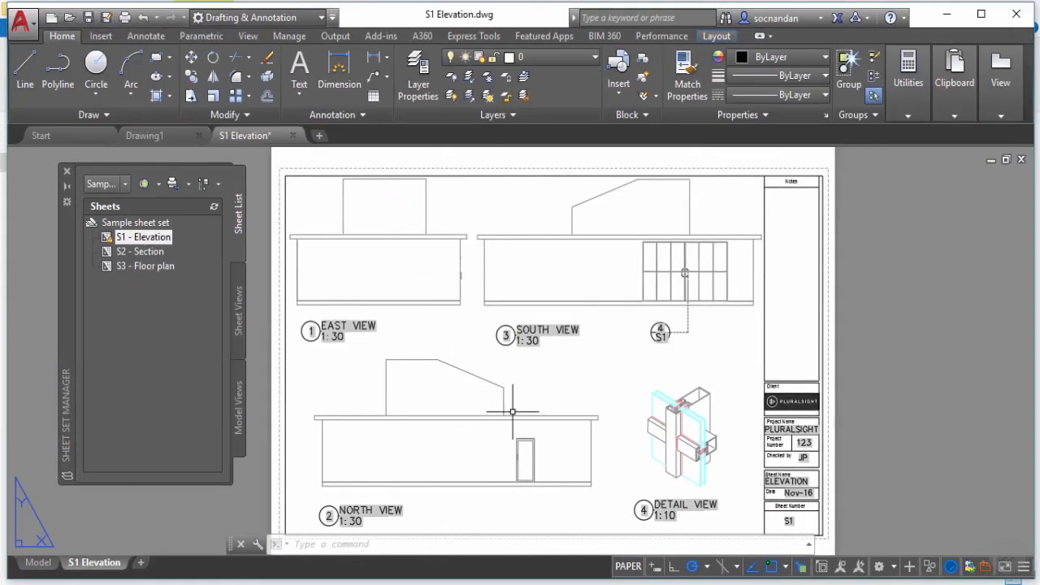
click(141, 253)
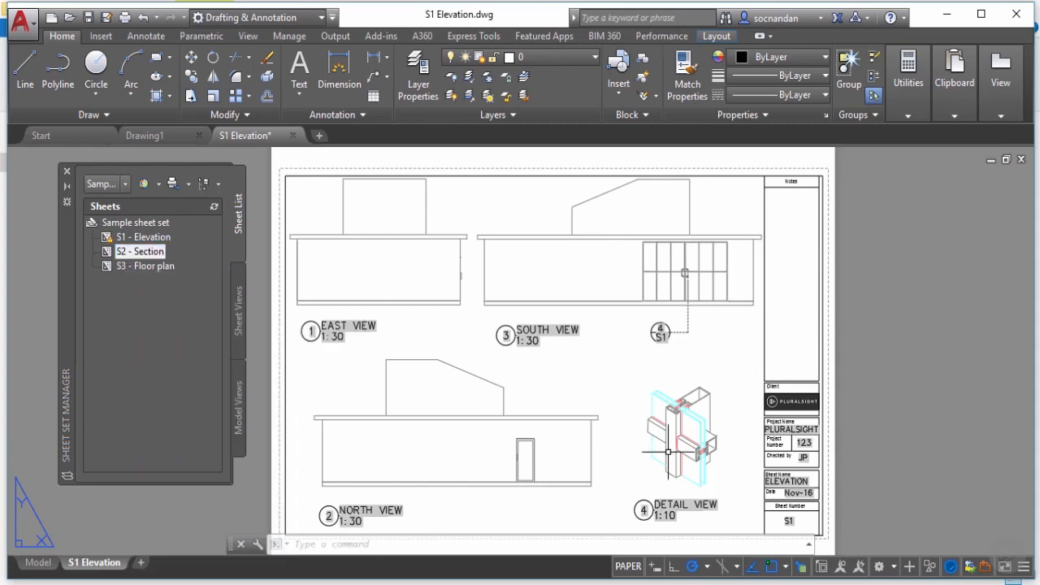
click(122, 240)
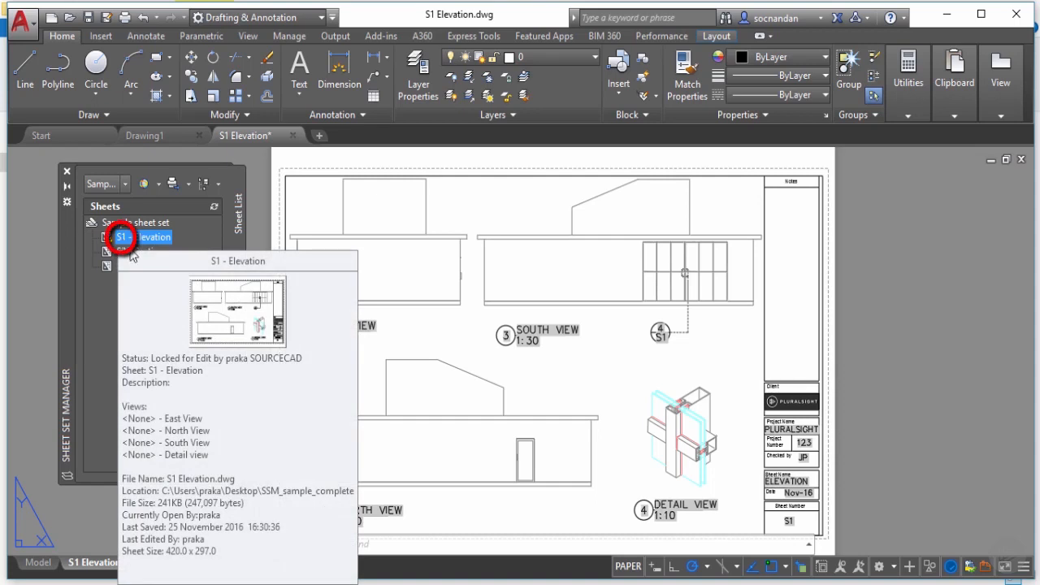
scroll(804, 521, up, 6)
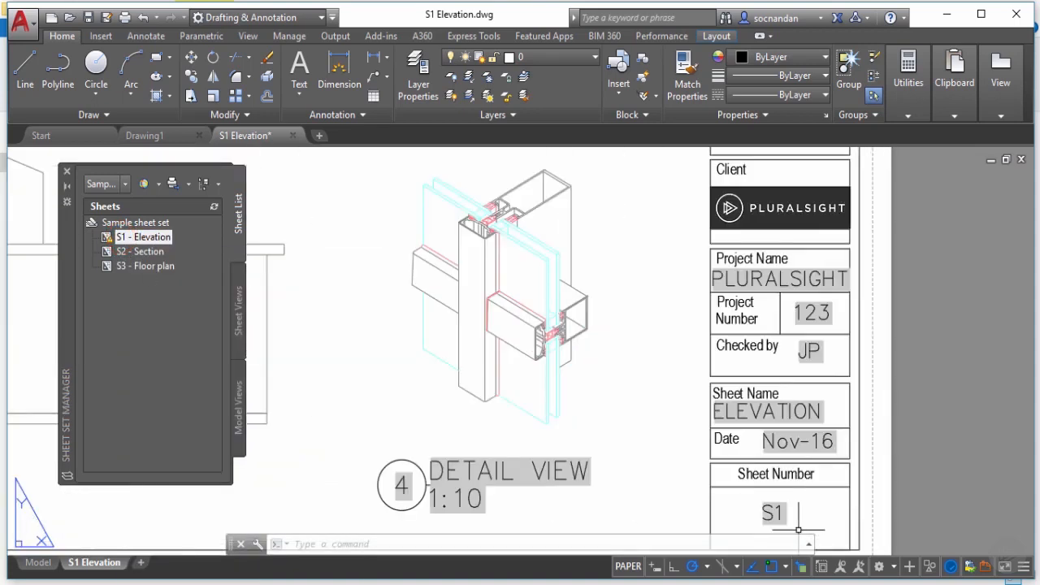
middle_drag(802, 520, 699, 410)
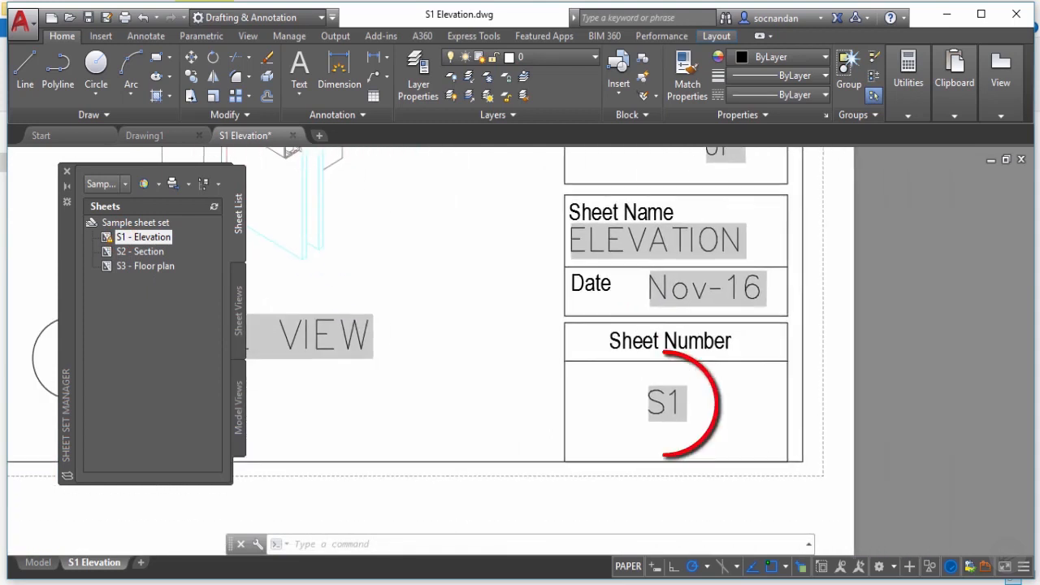
double_click(689, 404)
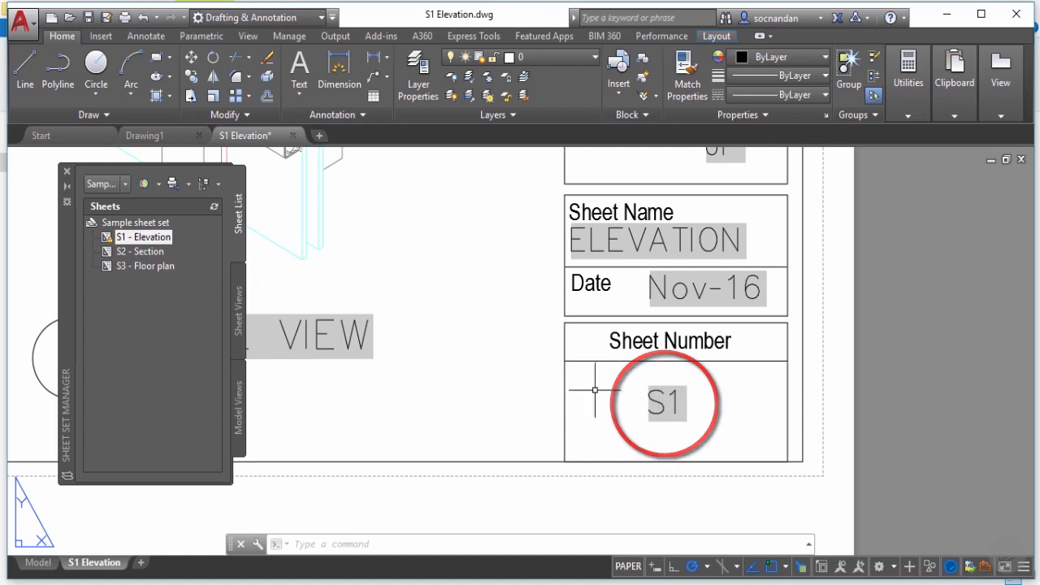
- Set the sheet number of the S1 - Elevation sheet to S5 in its sheet properties
mouse_move(120, 242)
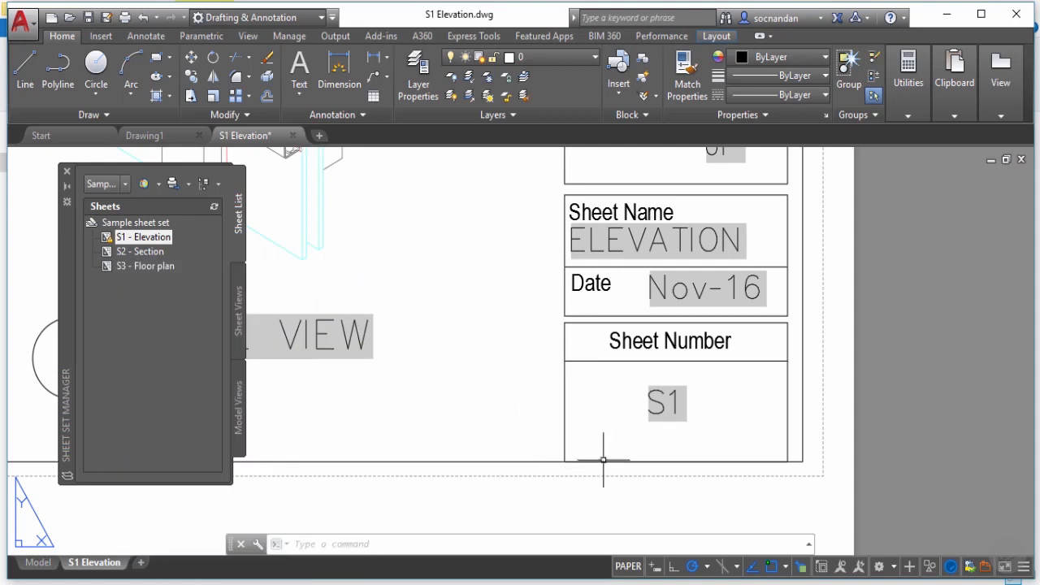
right_click(146, 241)
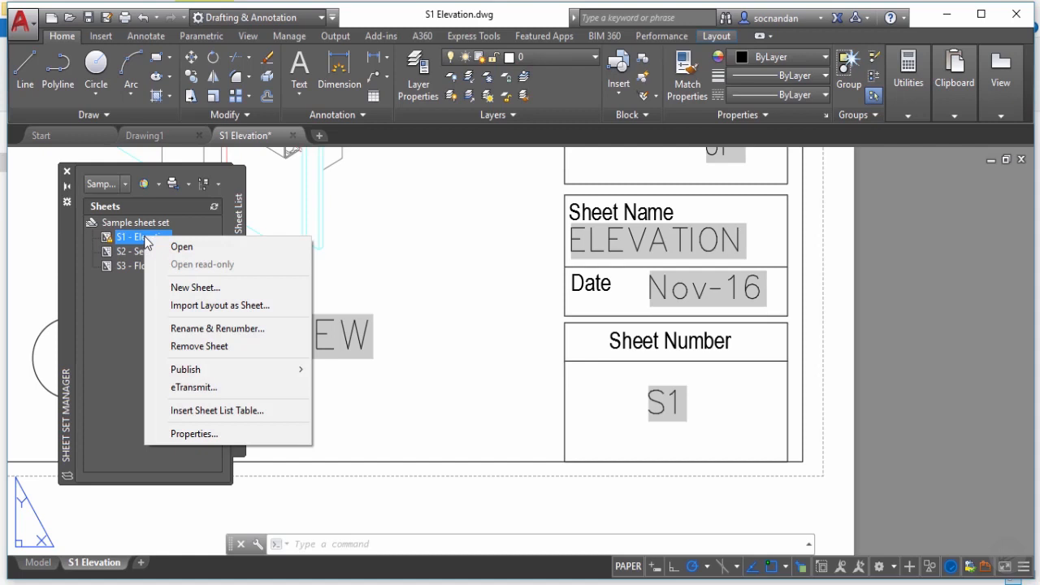
click(225, 433)
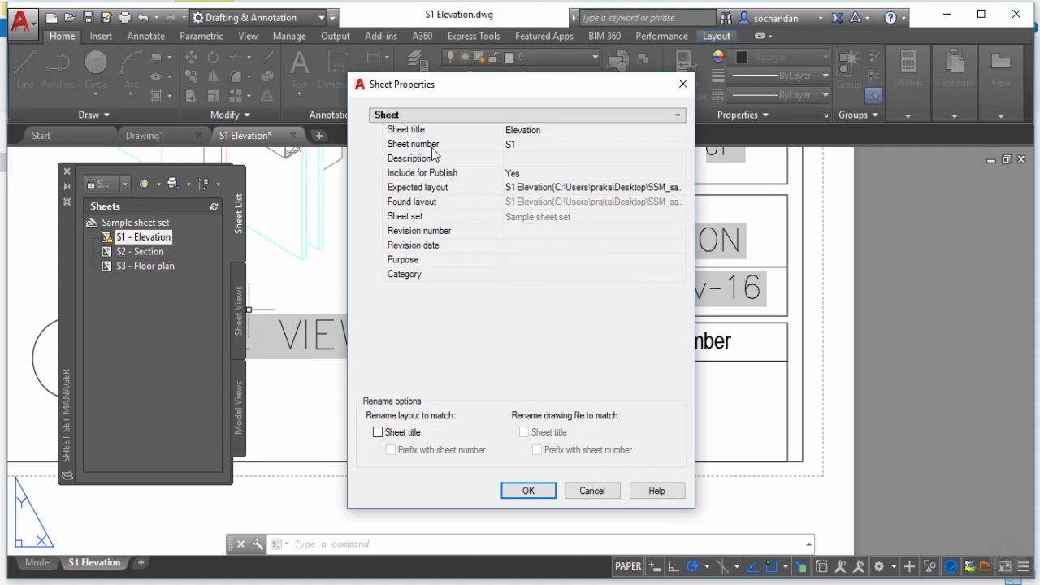
click(533, 144)
click(533, 144)
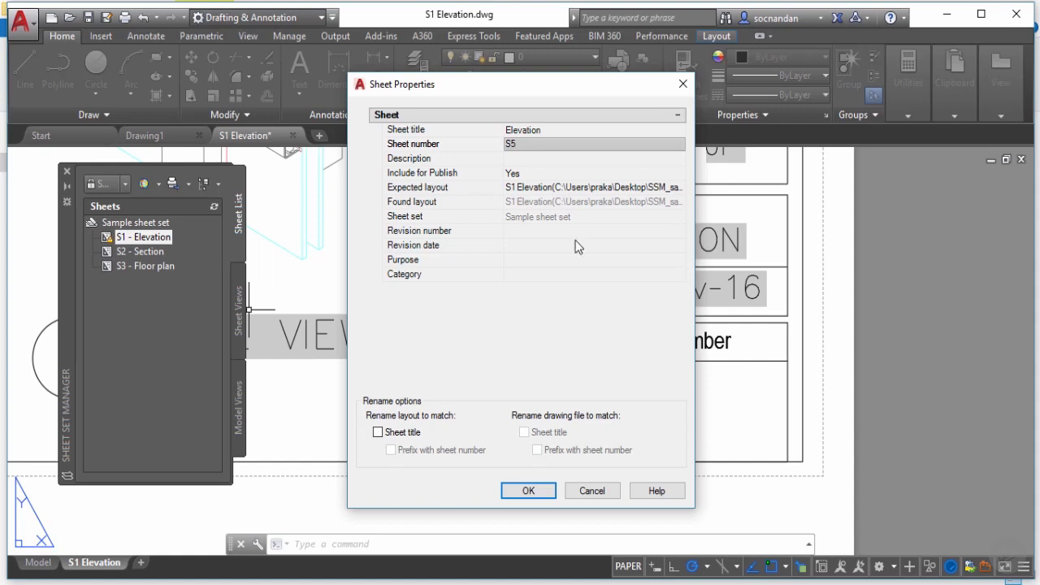
click(530, 491)
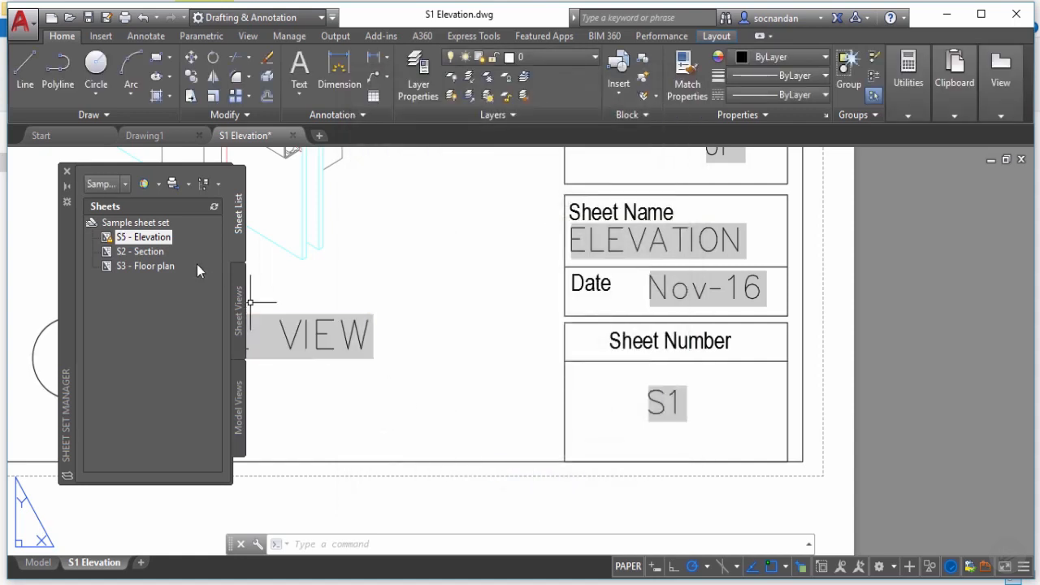
- Regenerate the layout with REGEN to refresh the title block fields, and inspect the sheet number there
mouse_move(128, 246)
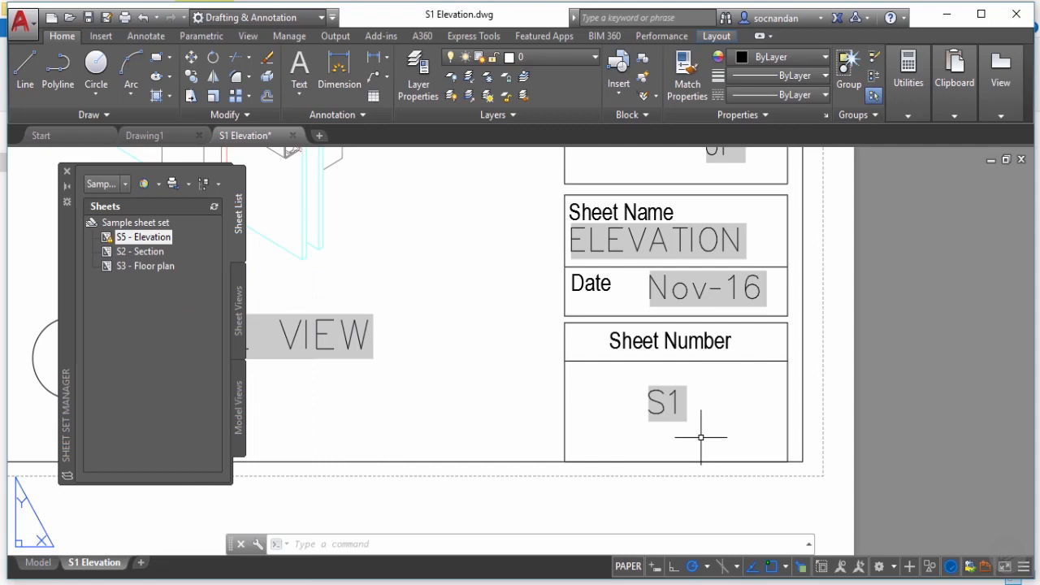
scroll(701, 437, down, 4)
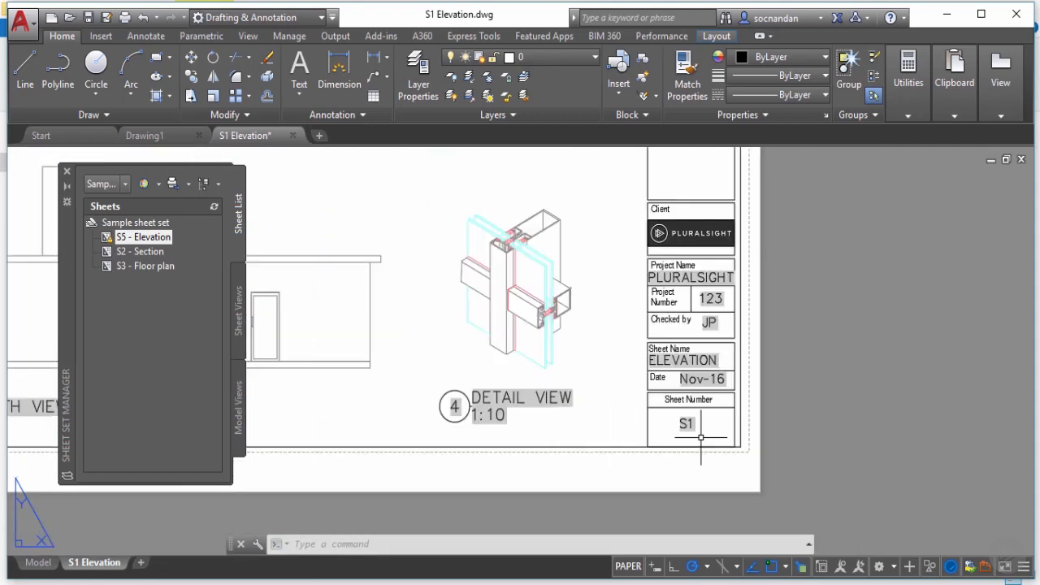
text(RE)
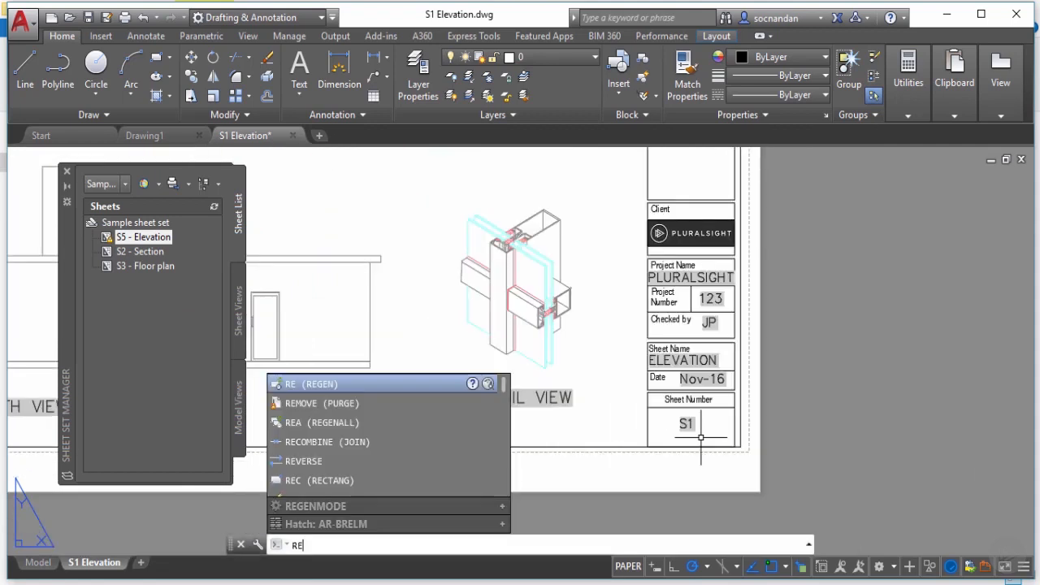
key(Return)
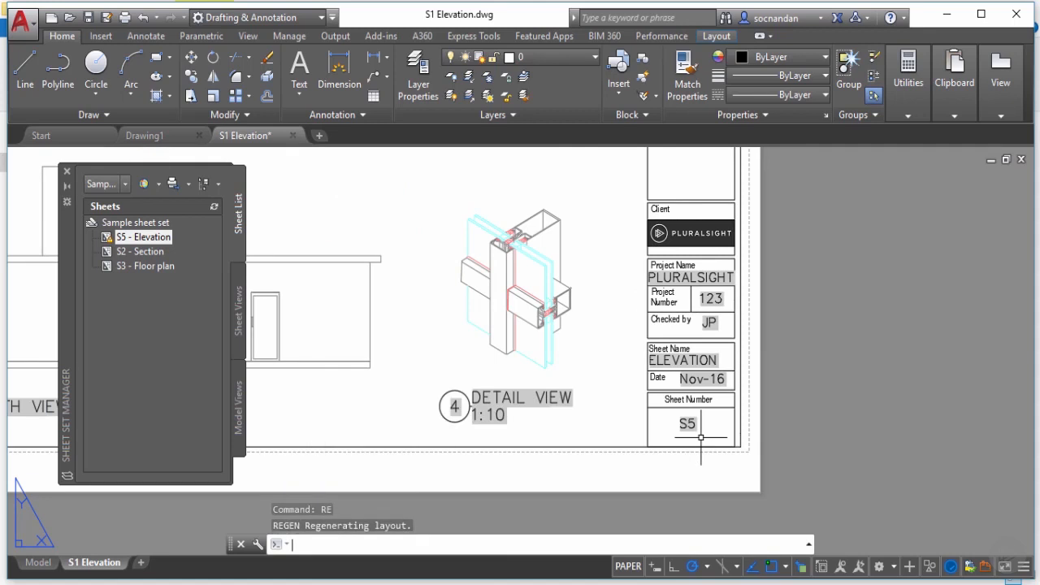
scroll(700, 437, up, 2)
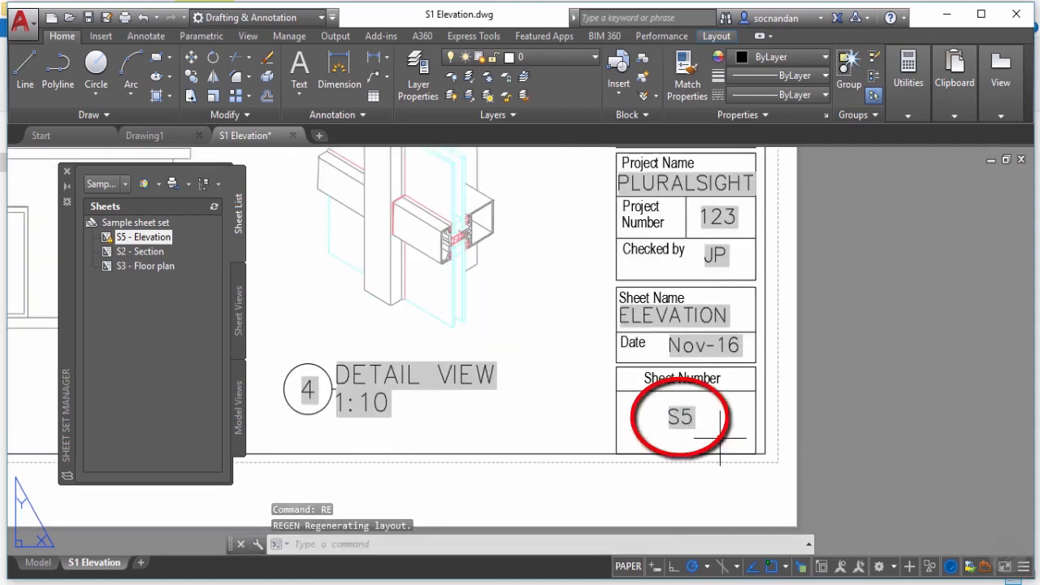
- Reopen the Elevation sheet's properties and set its sheet number to S1
right_click(143, 238)
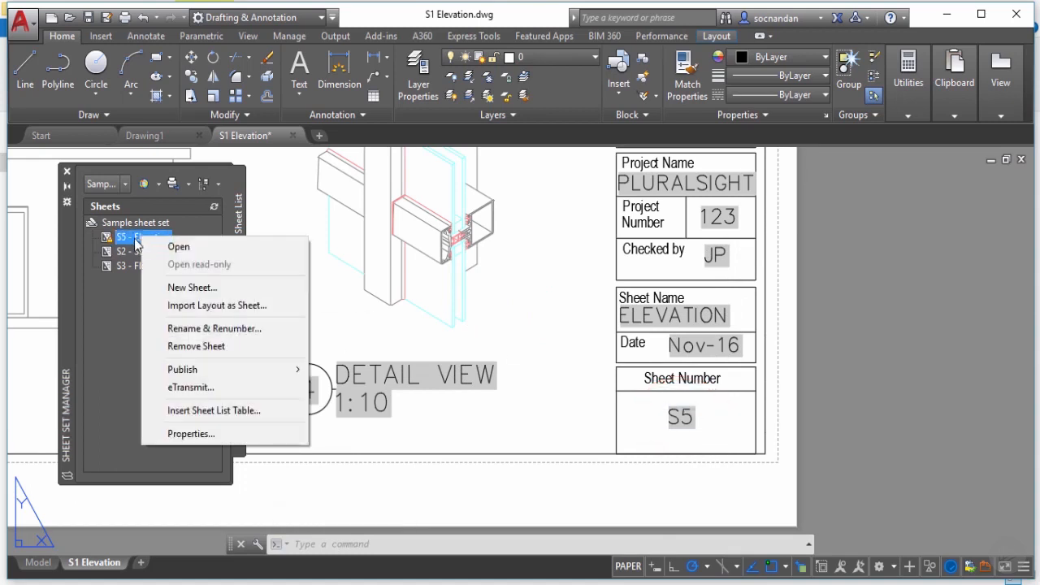
click(195, 434)
click(529, 144)
click(530, 144)
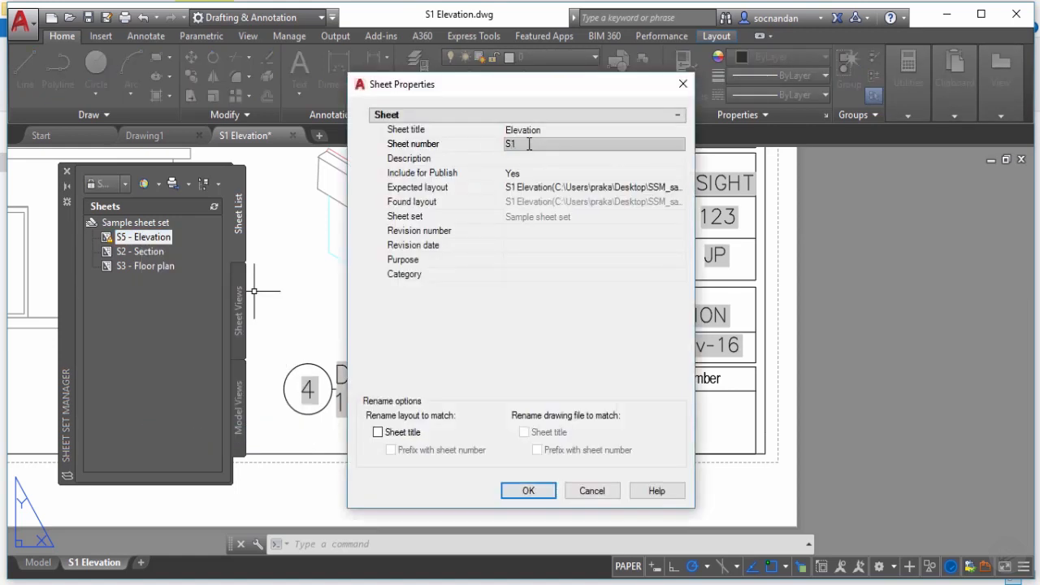
click(547, 159)
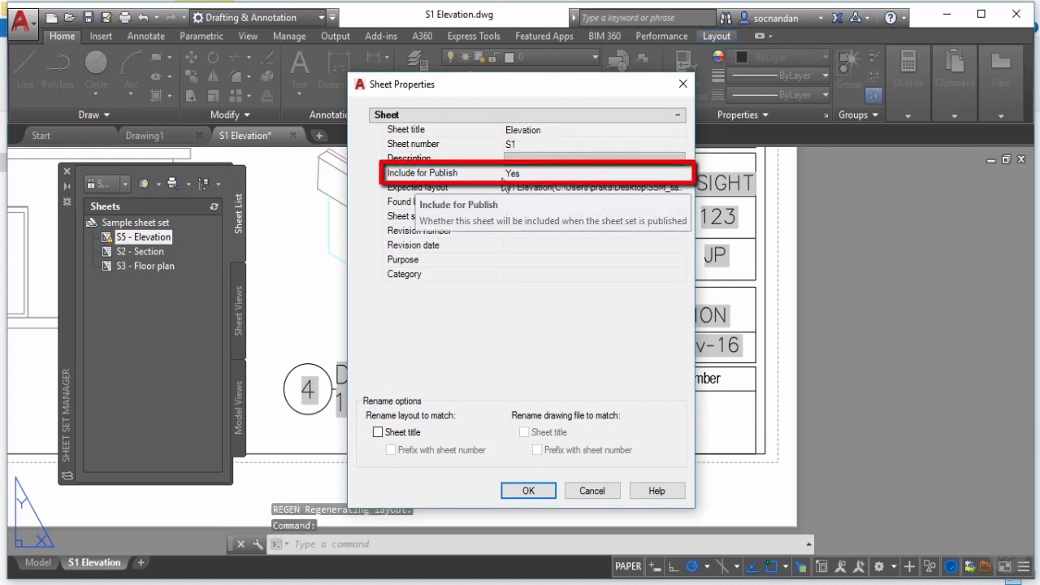
- Exclude the Elevation sheet from publishing and accept its sheet properties
click(535, 175)
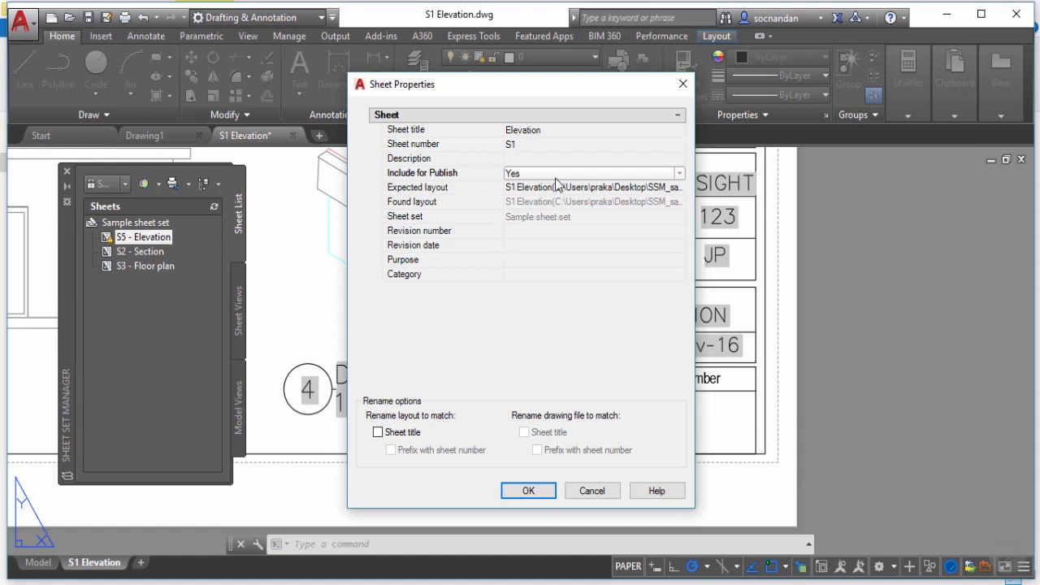
click(555, 173)
click(546, 201)
click(528, 490)
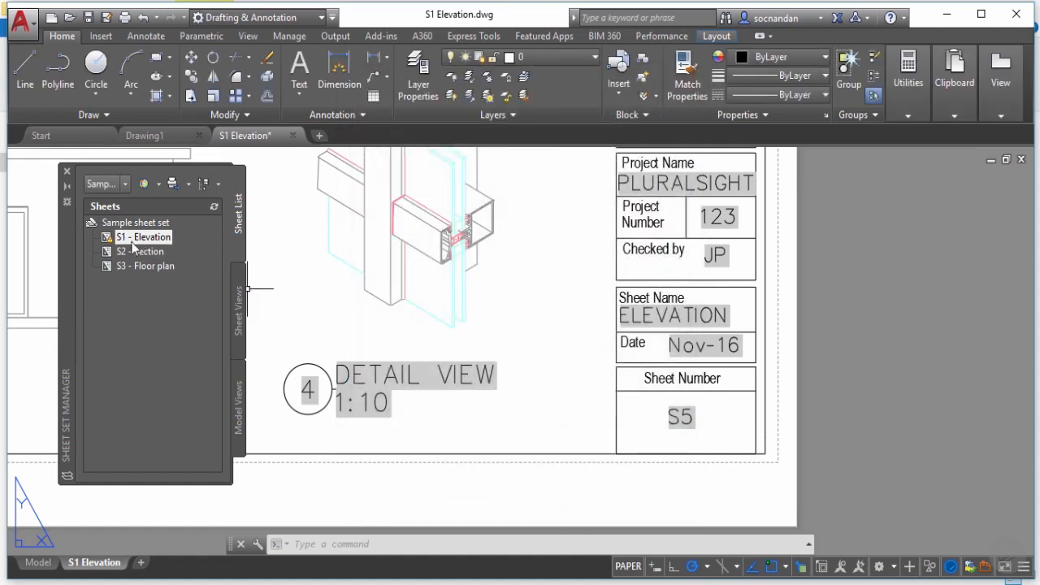
mouse_move(136, 242)
click(144, 289)
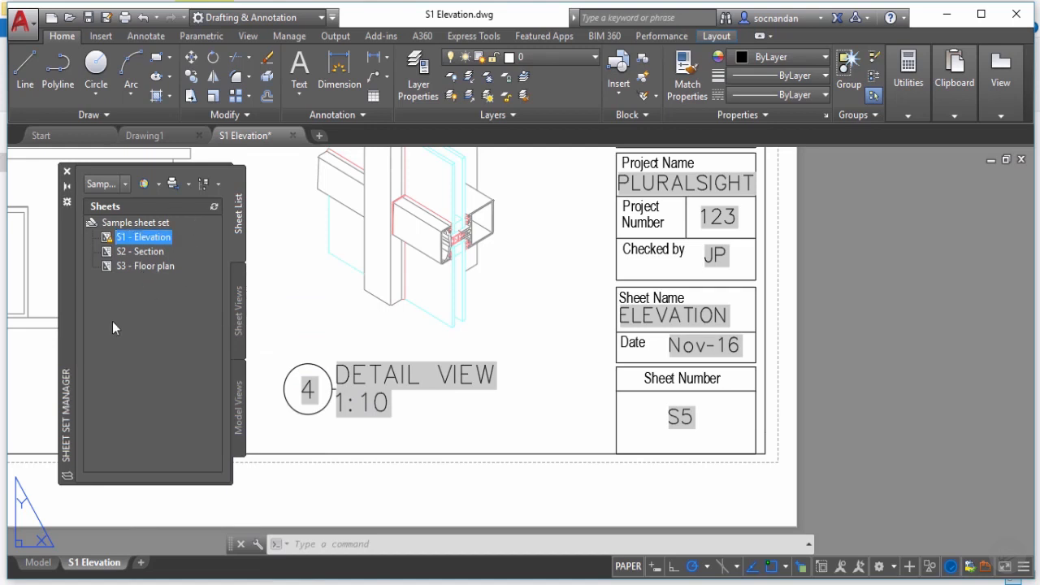
- Publish the whole Sample sheet set to DWFx, saving it on the desktop as Sample sheet set.dwfx
click(122, 224)
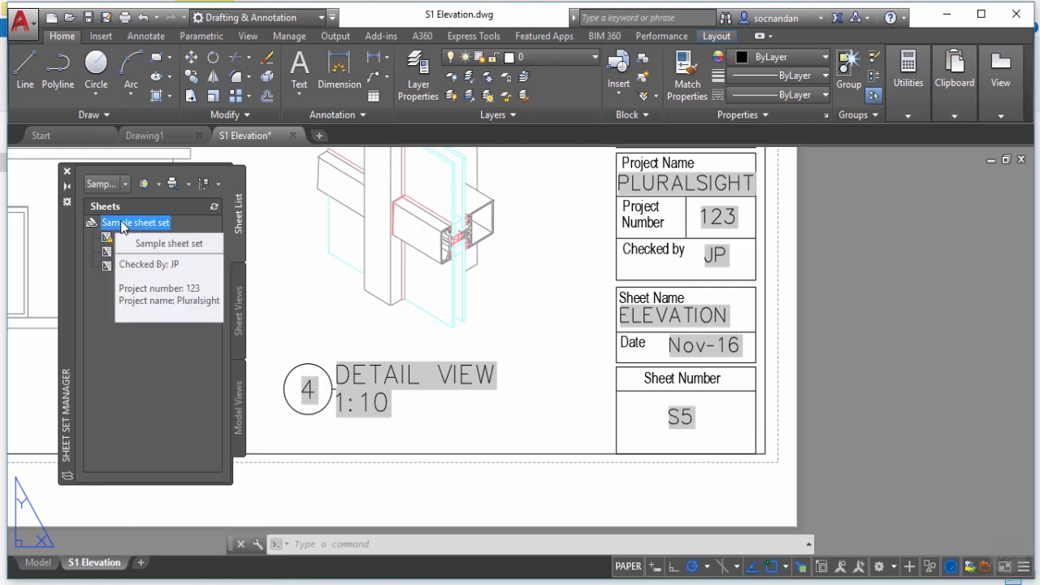
right_click(122, 225)
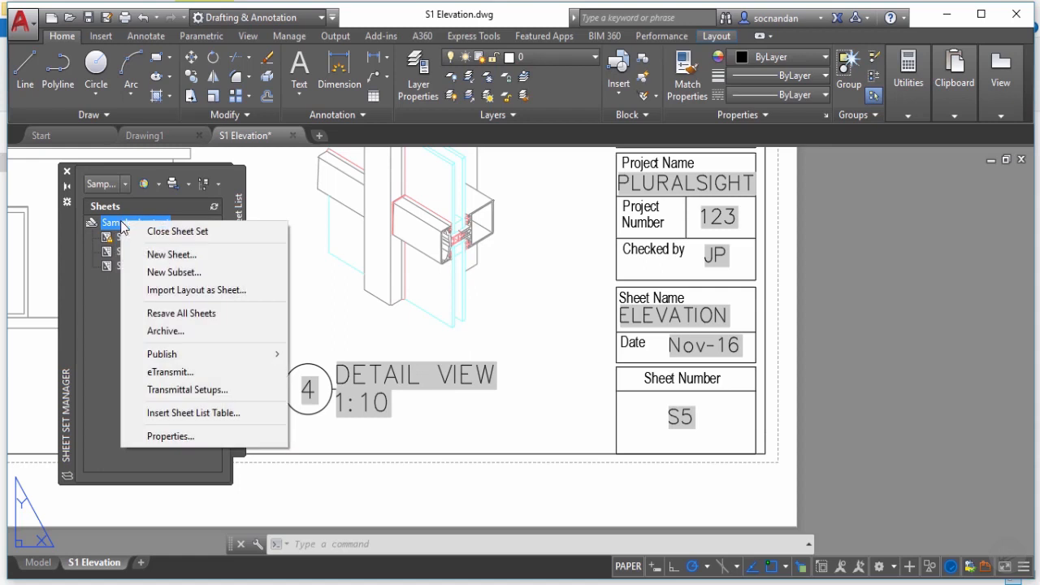
mouse_move(214, 353)
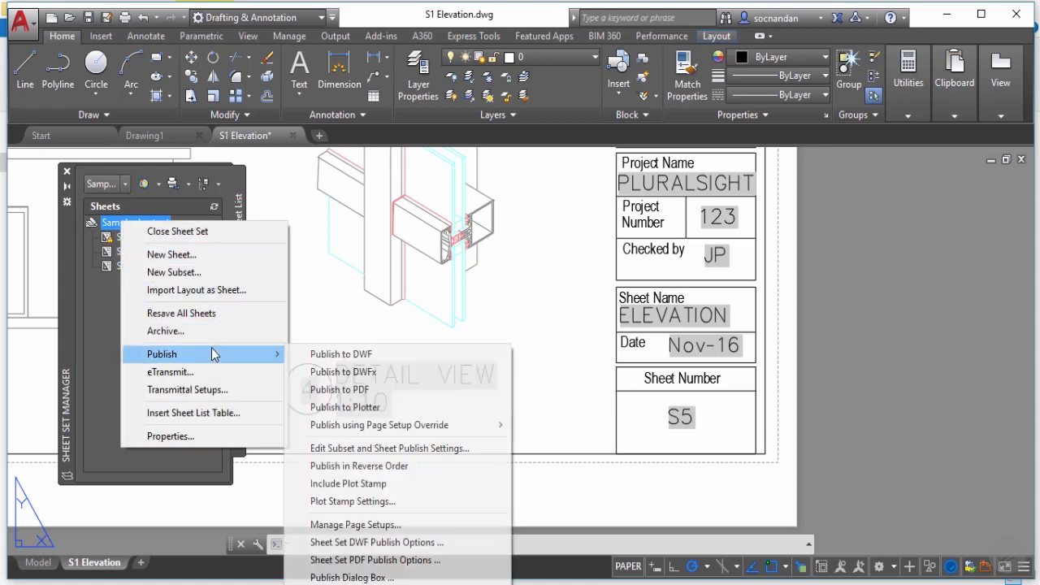
click(400, 372)
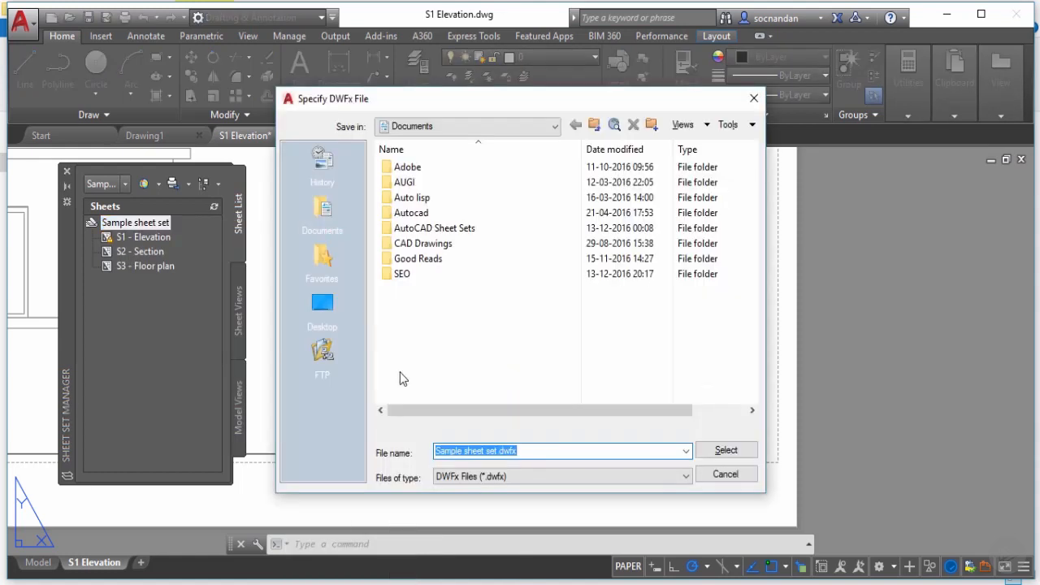
click(329, 320)
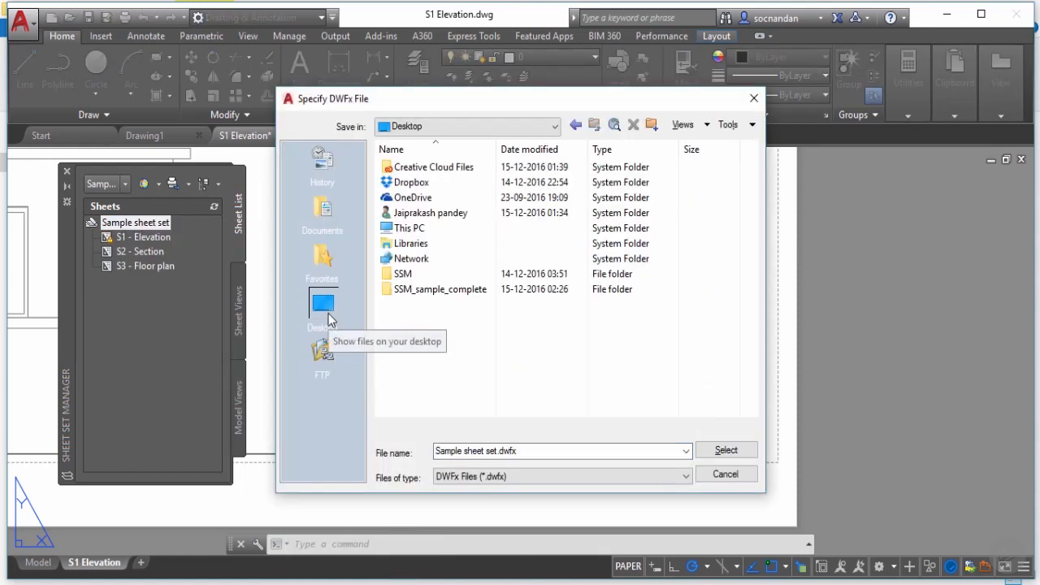
click(726, 451)
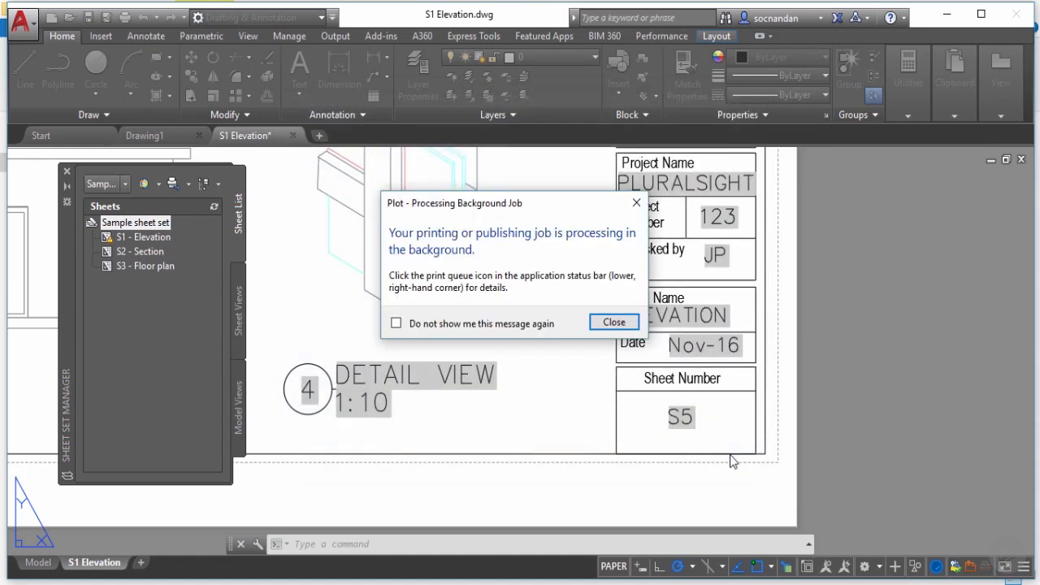
click(601, 324)
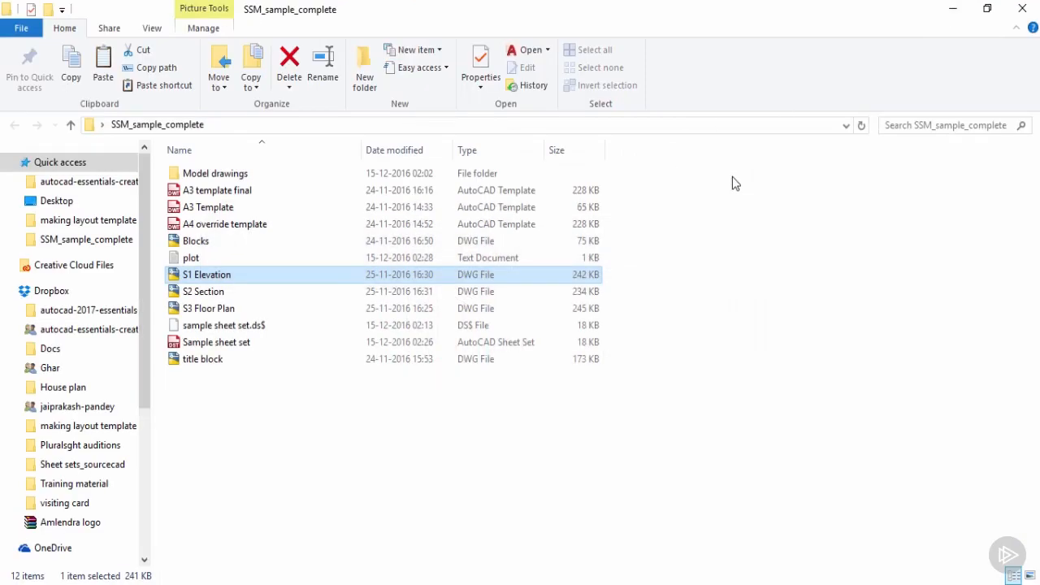
- Close the SSM_sample_complete folder window and open the published Sample sheet set file from the desktop
click(1022, 9)
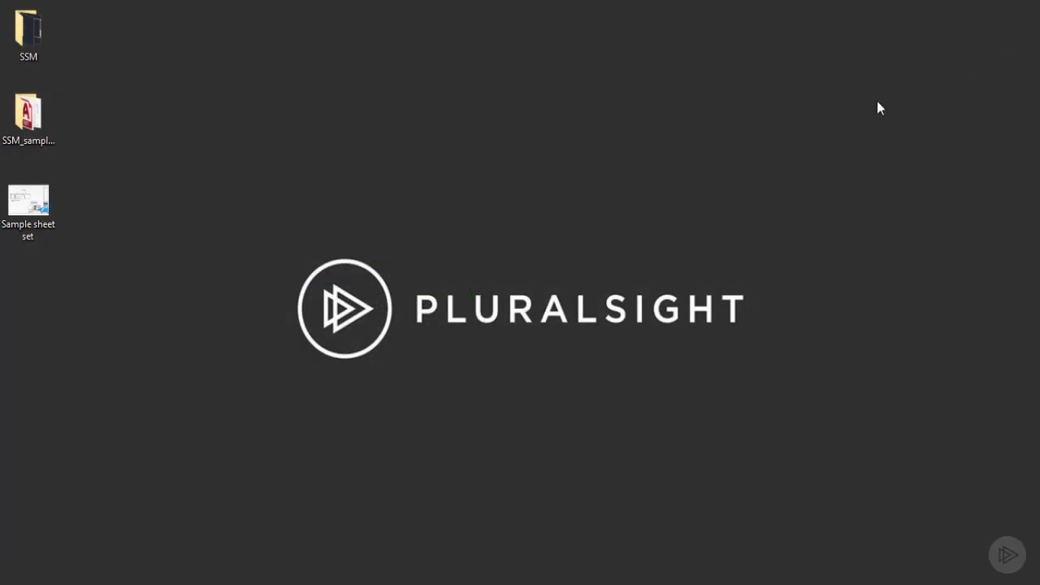
click(32, 207)
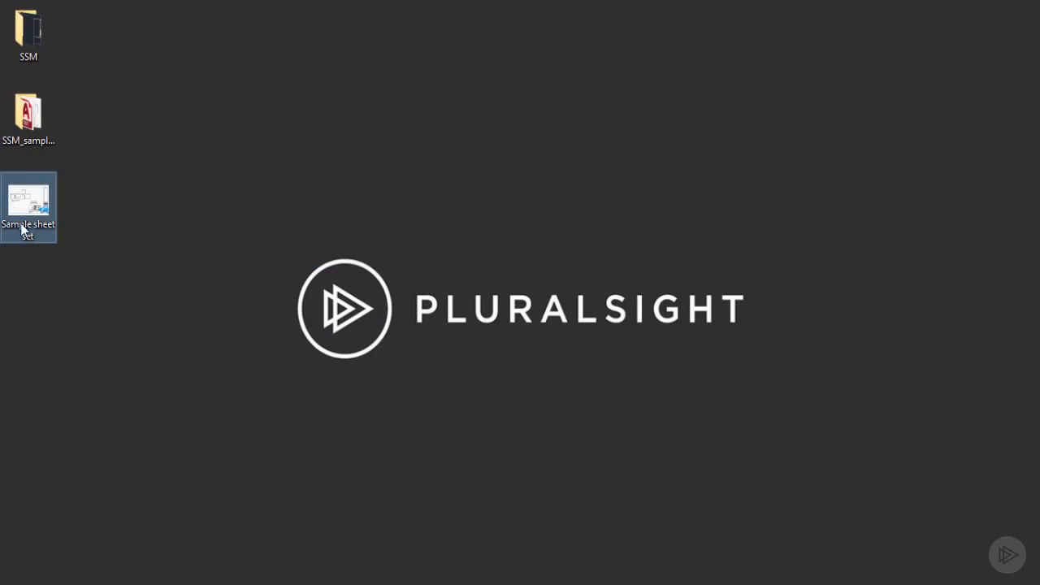
double_click(36, 209)
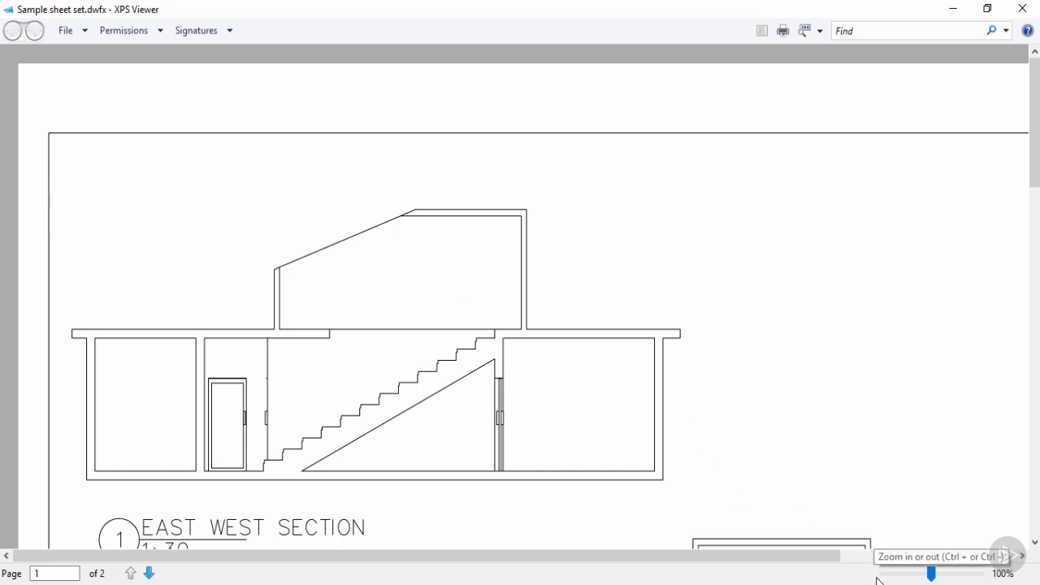
- Review all pages of the published Sample sheet set.dwfx, checking the drawings and title block sheet numbers
drag(931, 578, 925, 578)
drag(924, 577, 918, 575)
scroll(544, 260, down, 5)
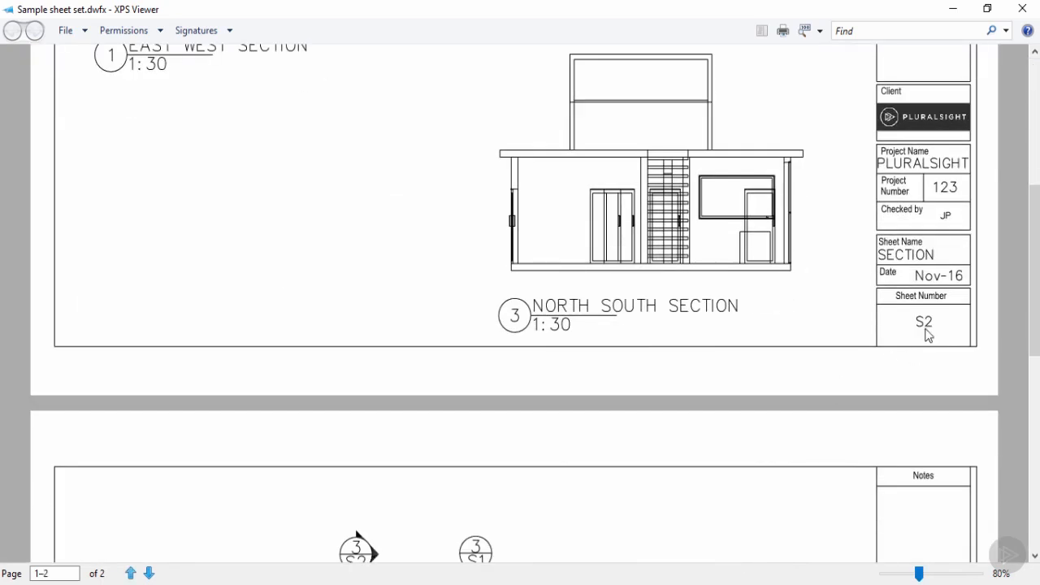
scroll(928, 335, up, 4)
scroll(928, 335, down, 12)
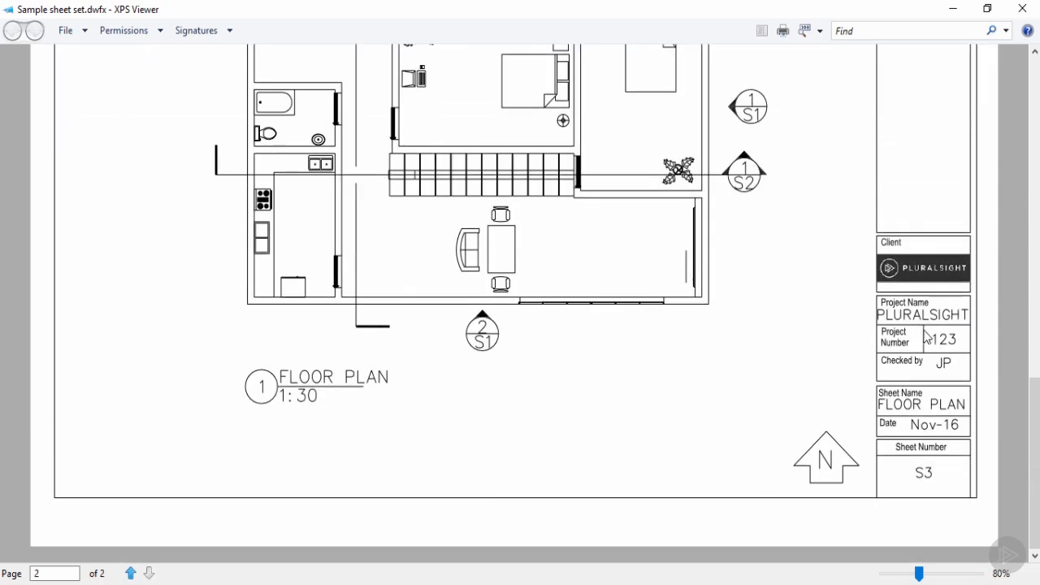
scroll(919, 481, up, 12)
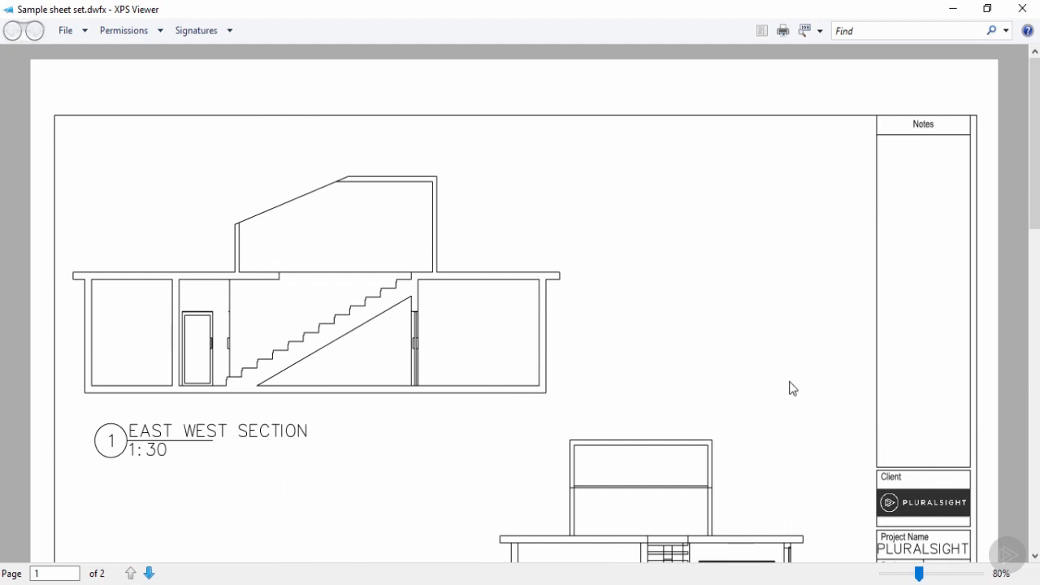
- Close the published file, return to AutoCAD and set Include for Publish to Yes for the S1 - Elevation sheet
click(1026, 11)
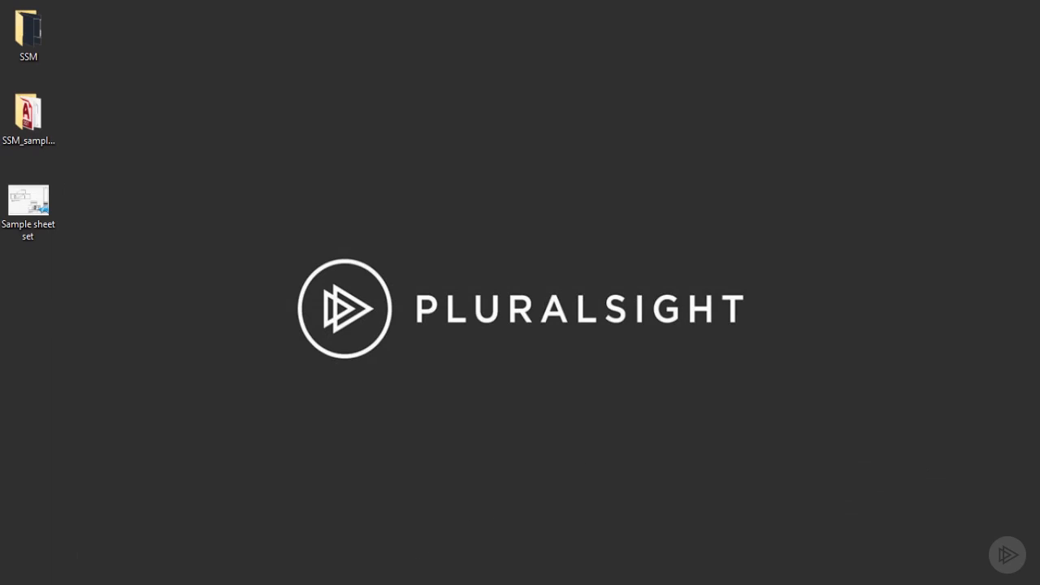
click(439, 512)
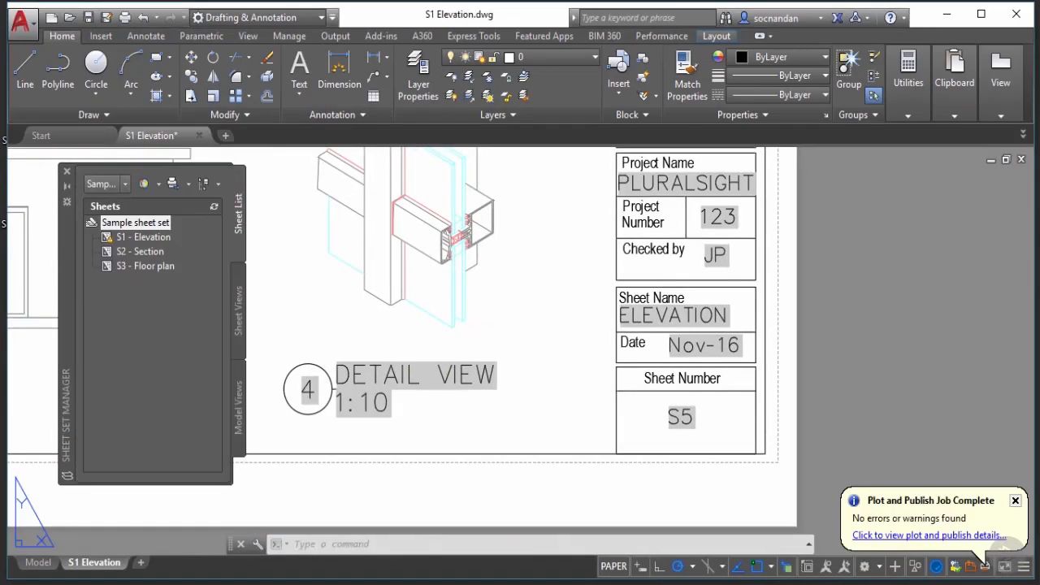
click(143, 238)
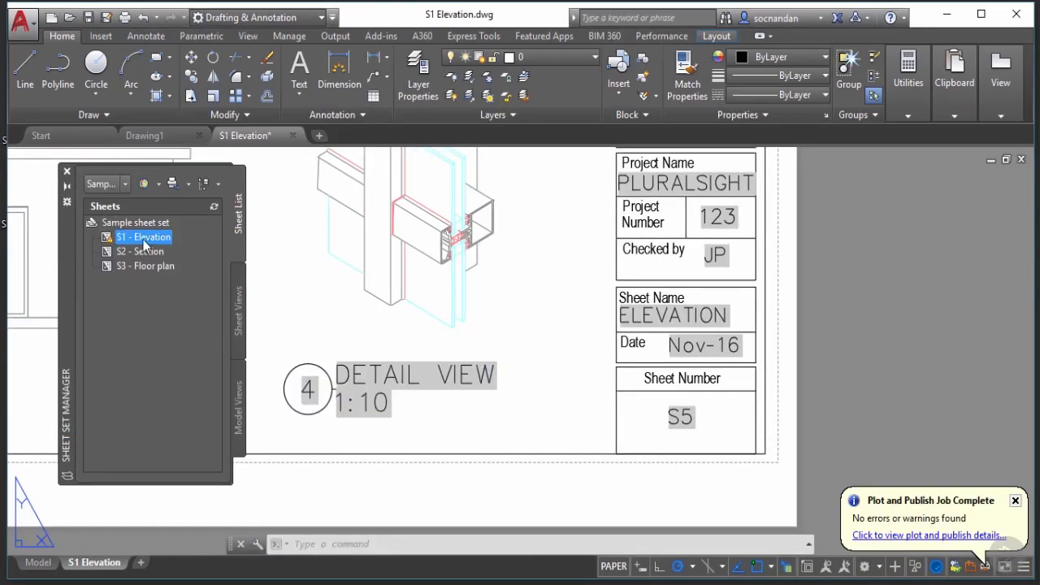
right_click(143, 238)
click(195, 437)
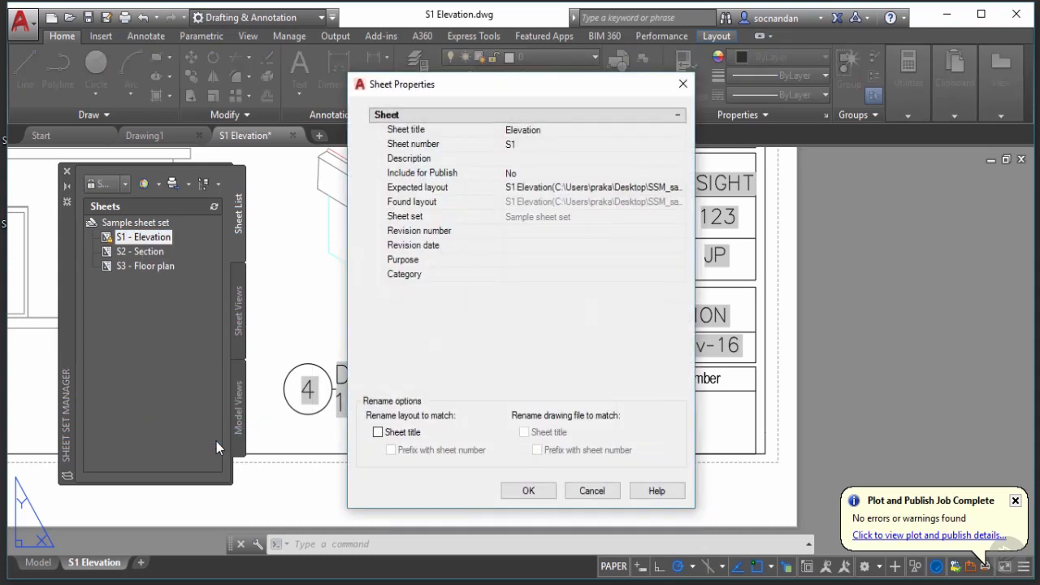
click(527, 173)
click(555, 174)
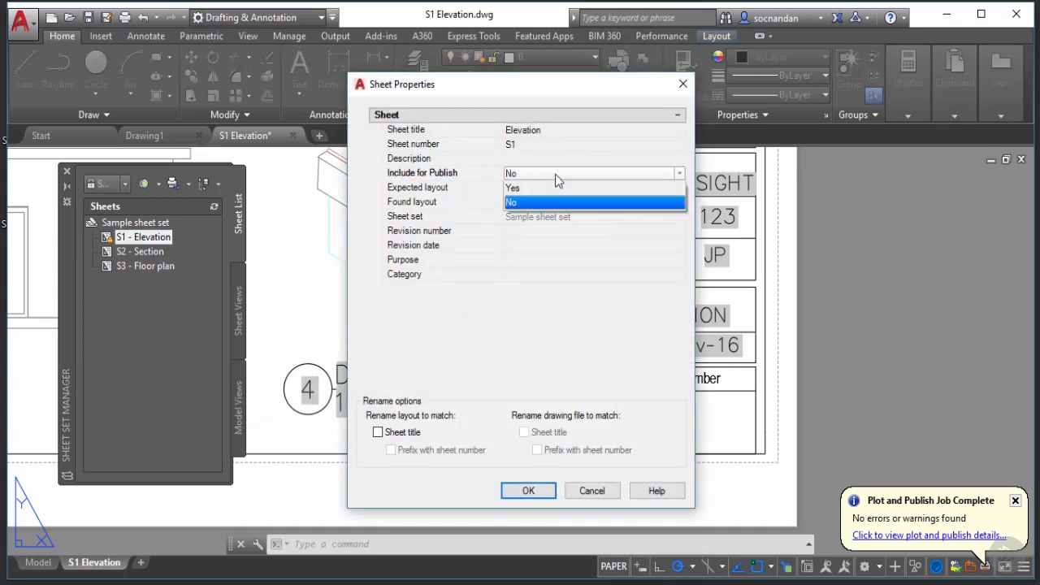
click(548, 187)
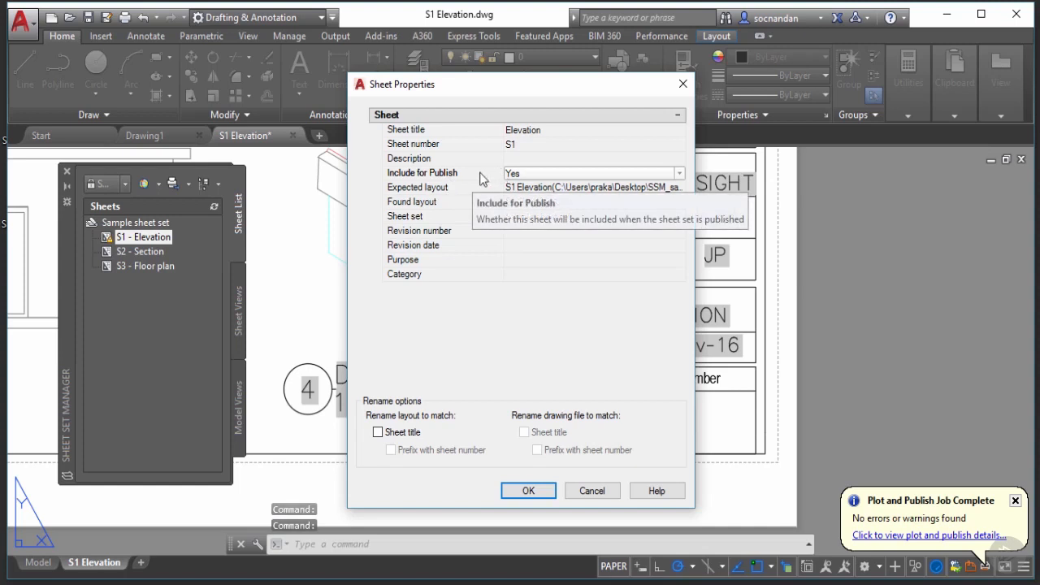
click(529, 490)
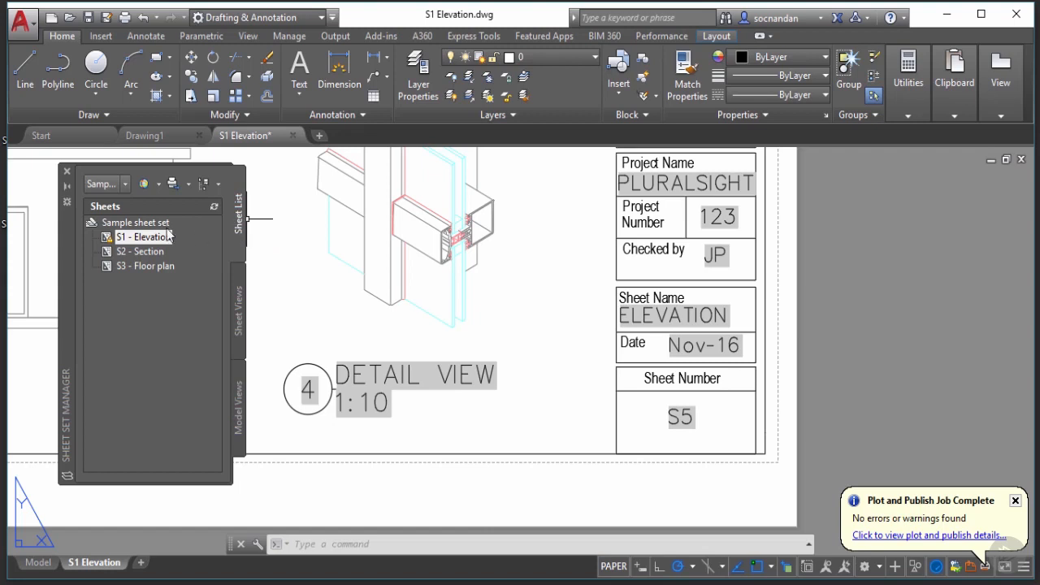
- Examine the sheet views listed under S1 - Elevation against the drawing views placed on the Elevation sheet layout
click(239, 301)
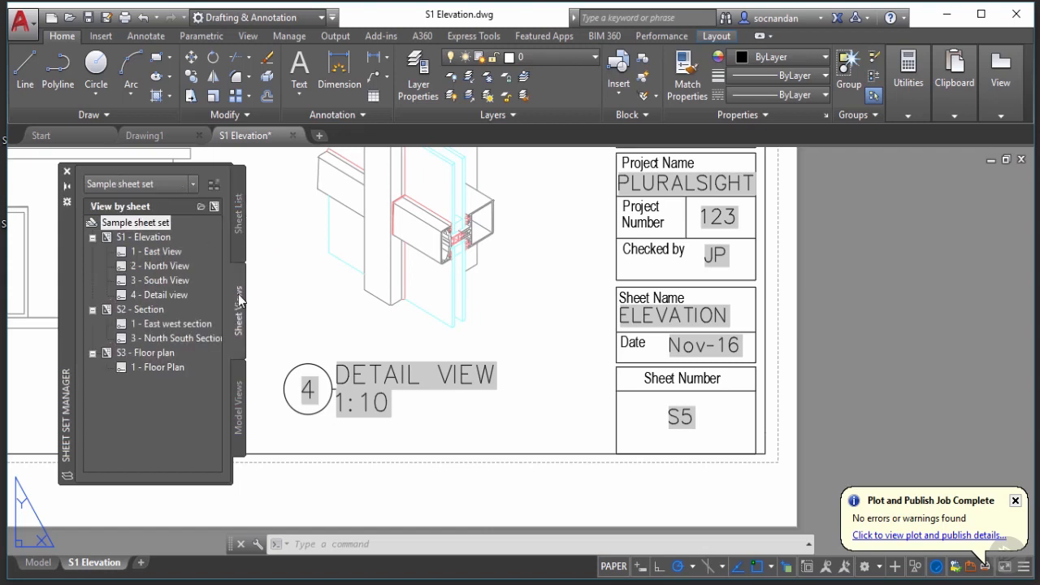
scroll(336, 295, down, 5)
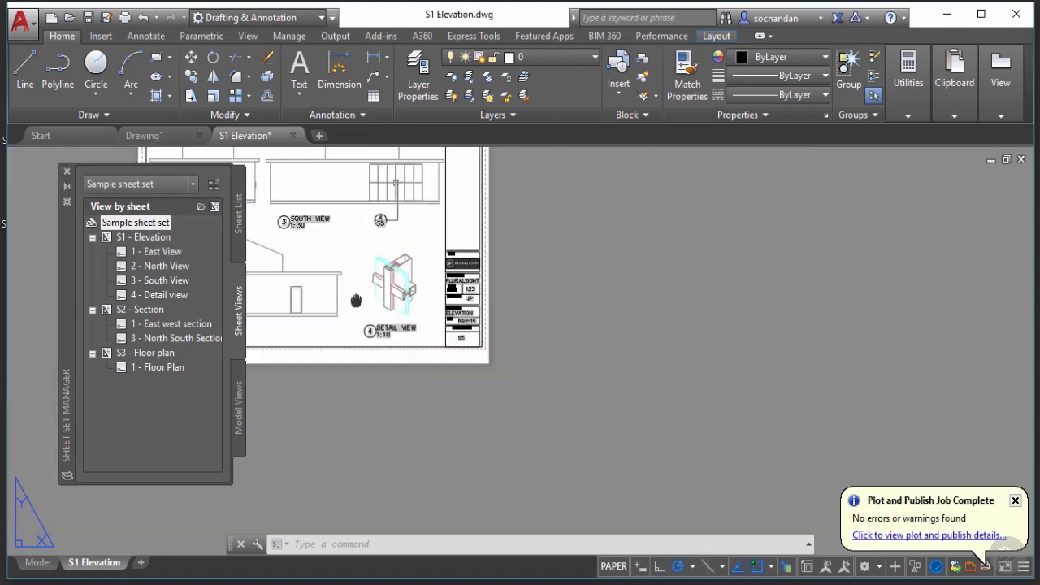
middle_drag(327, 294, 444, 329)
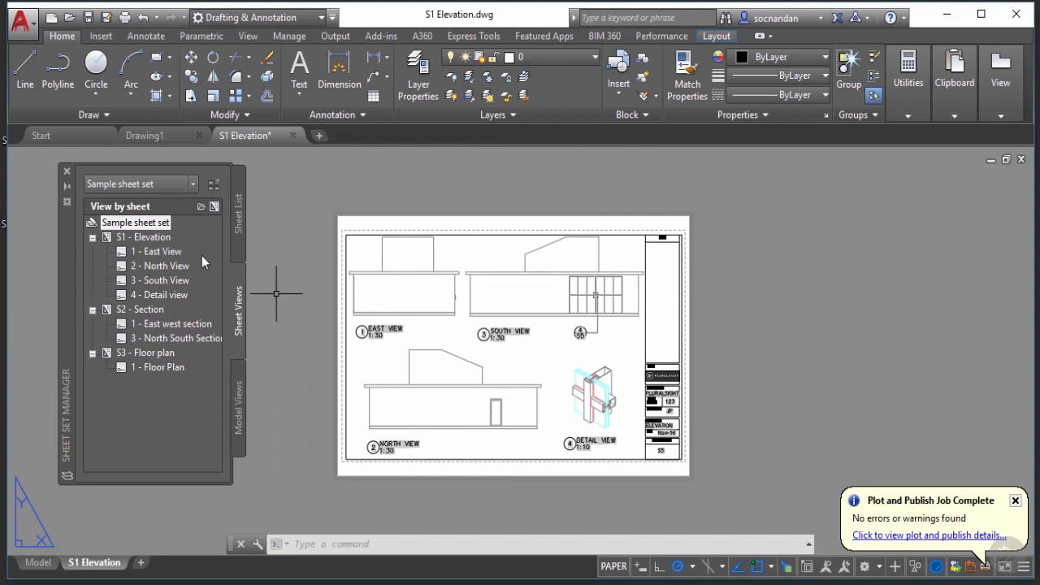
click(134, 238)
click(157, 255)
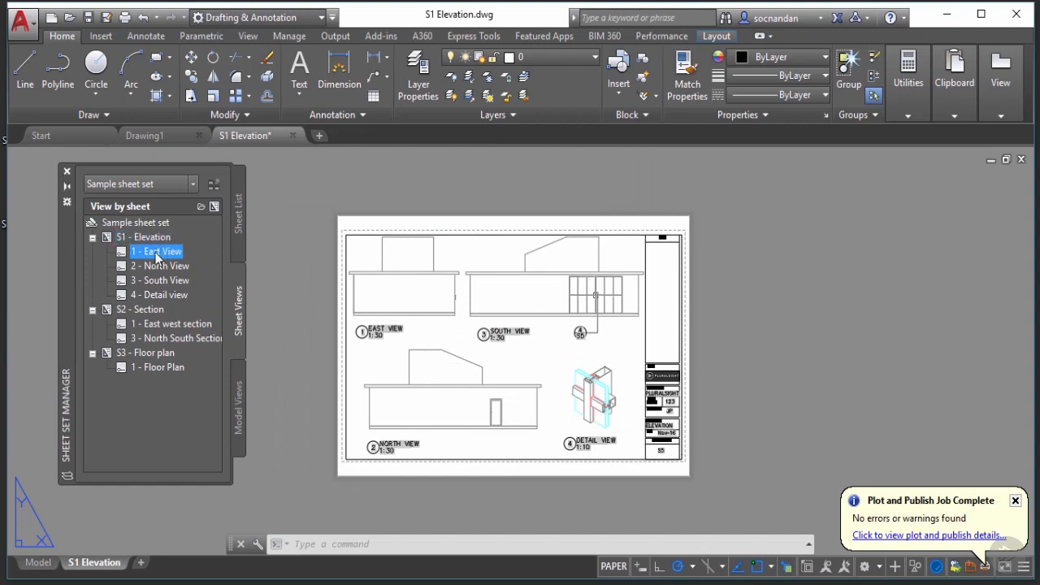
click(154, 267)
click(156, 280)
click(161, 295)
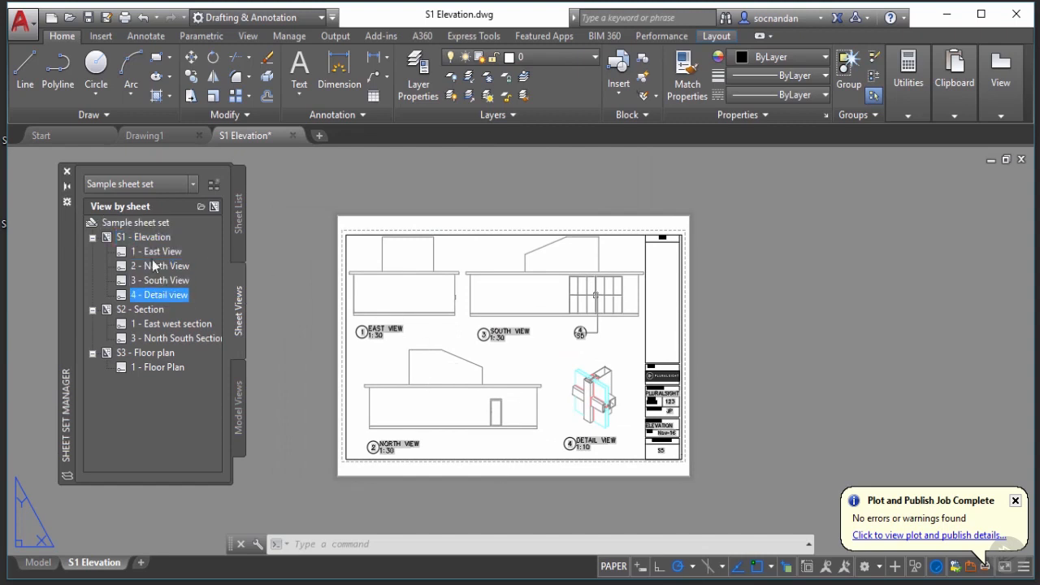
click(153, 255)
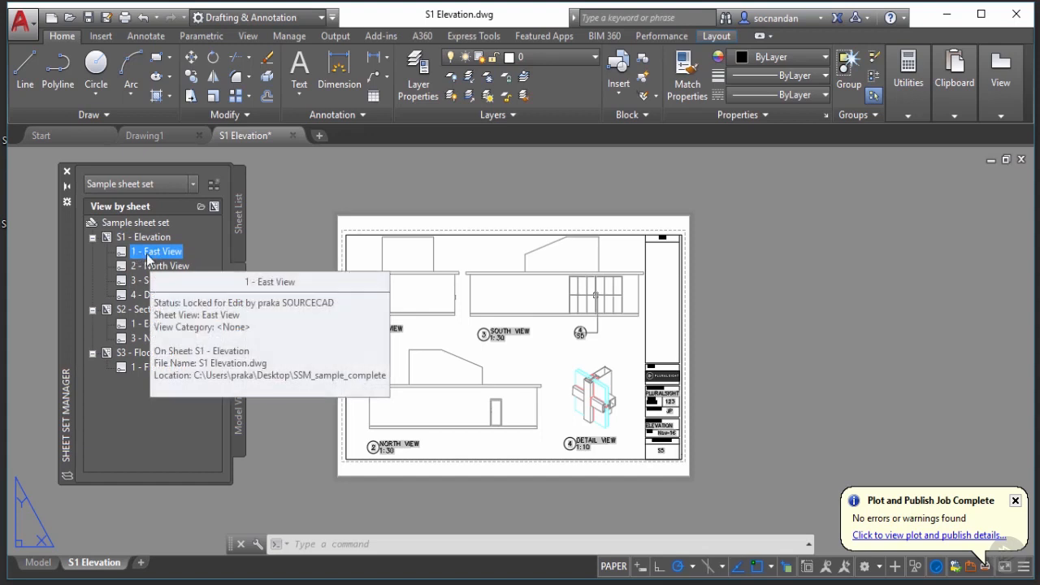
scroll(361, 338, up, 2)
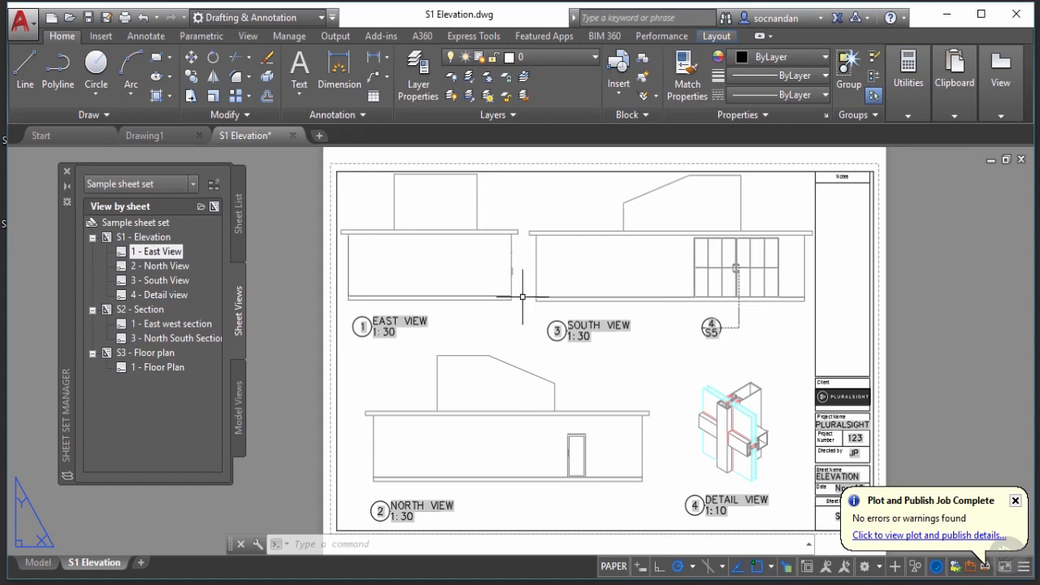
- Examine the model views in the resource drawings Detail view.dwg, Elevations.dwg, floor plan.dwg and Section views.dwg
click(237, 398)
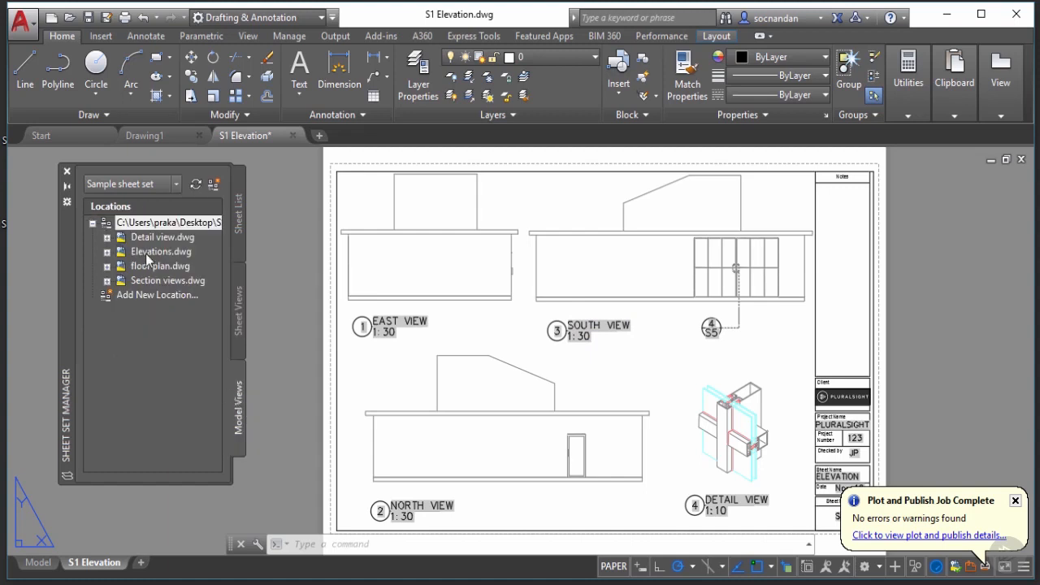
mouse_move(147, 241)
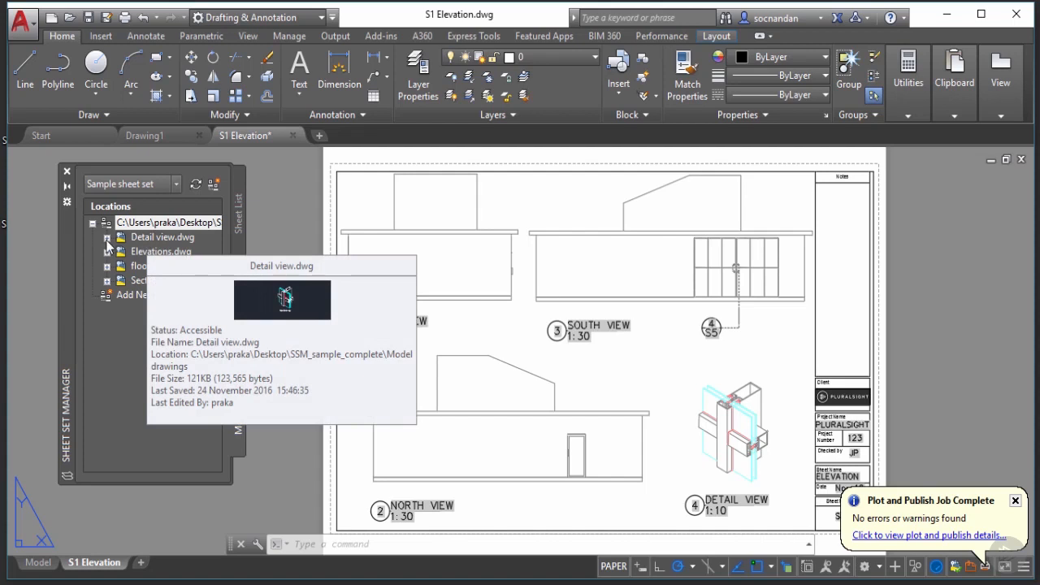
click(107, 239)
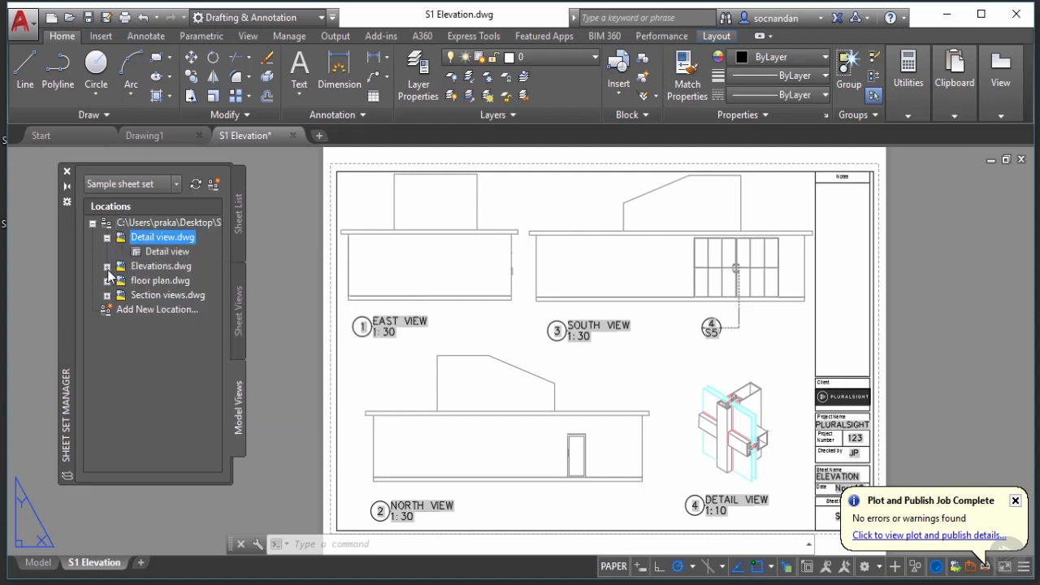
click(108, 267)
click(106, 324)
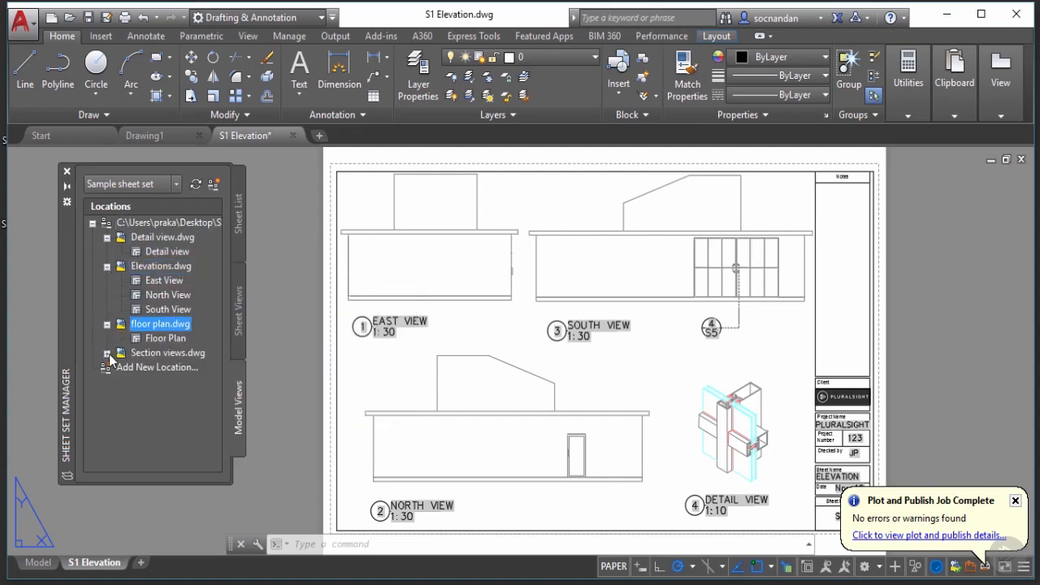
click(107, 354)
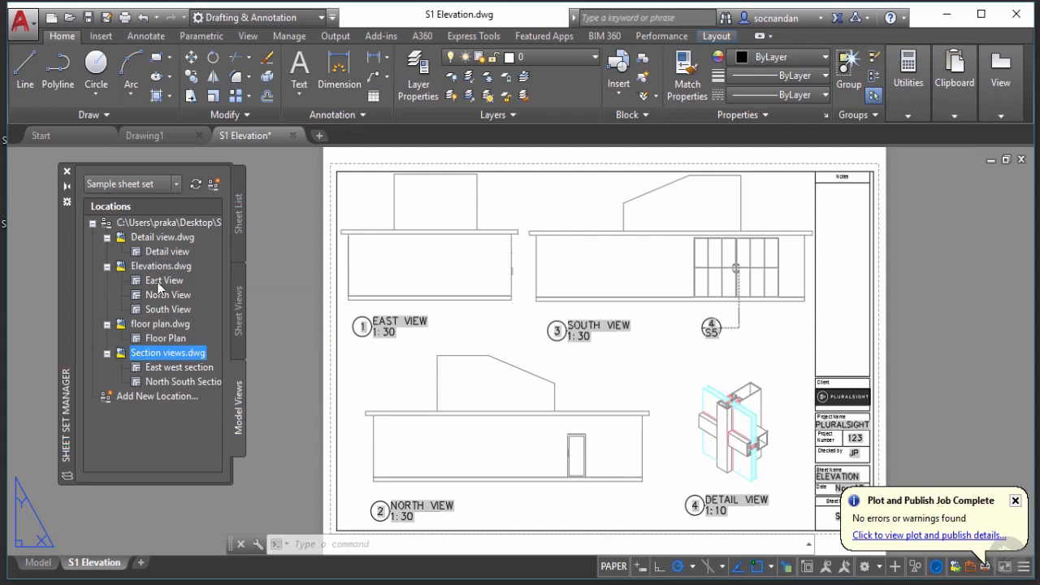
mouse_move(163, 252)
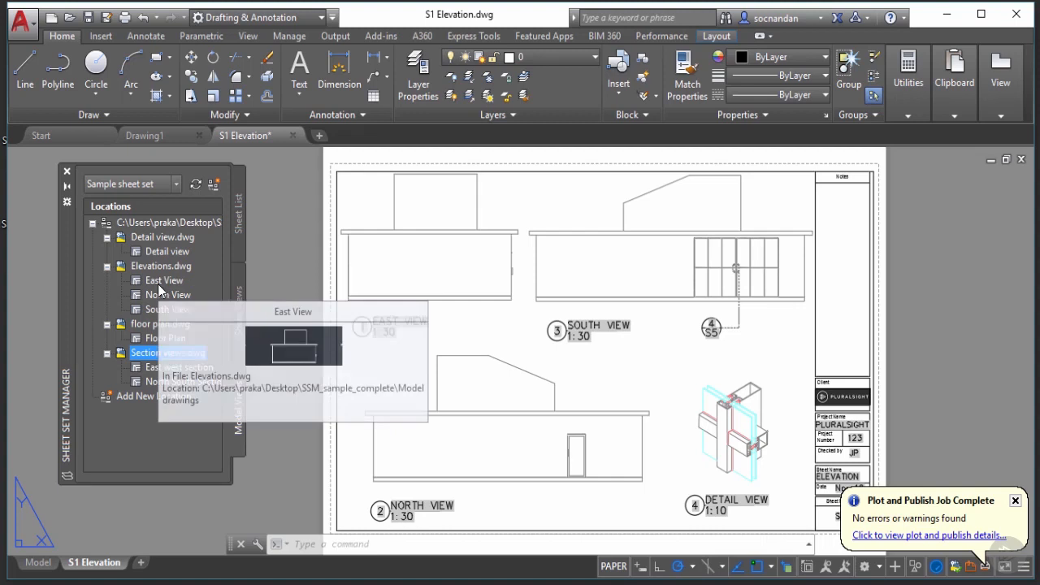
- Return to the sheet views and inspect the Elevation sheet's external references, checking the details of Detail view and Elevations
click(237, 281)
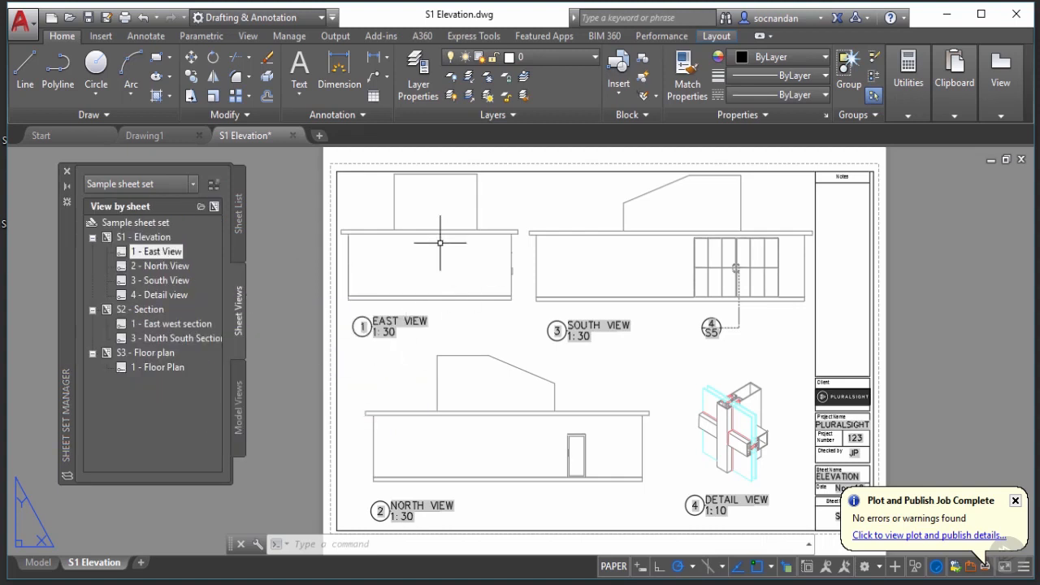
text(xre)
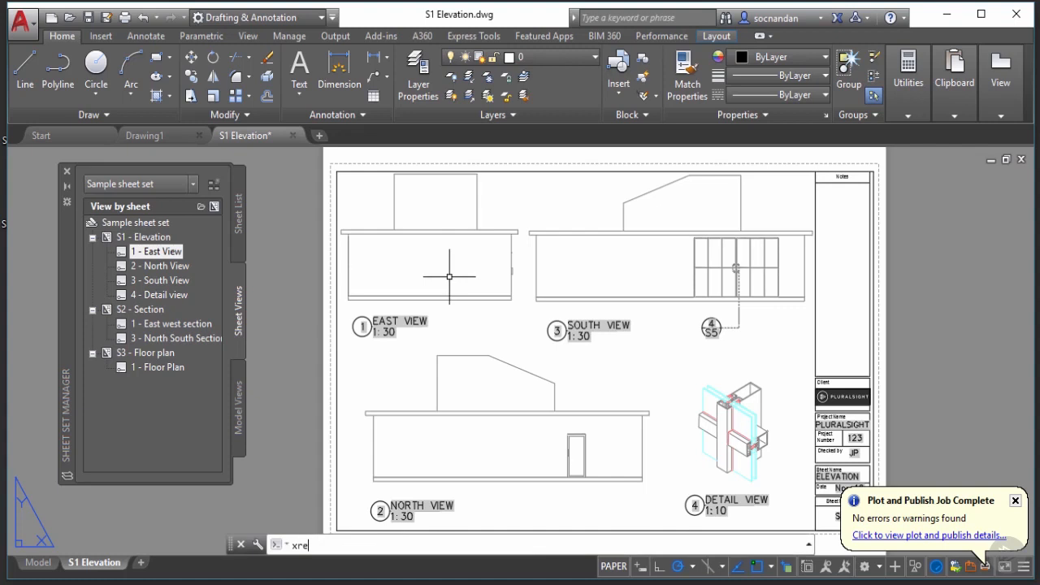
key(Return)
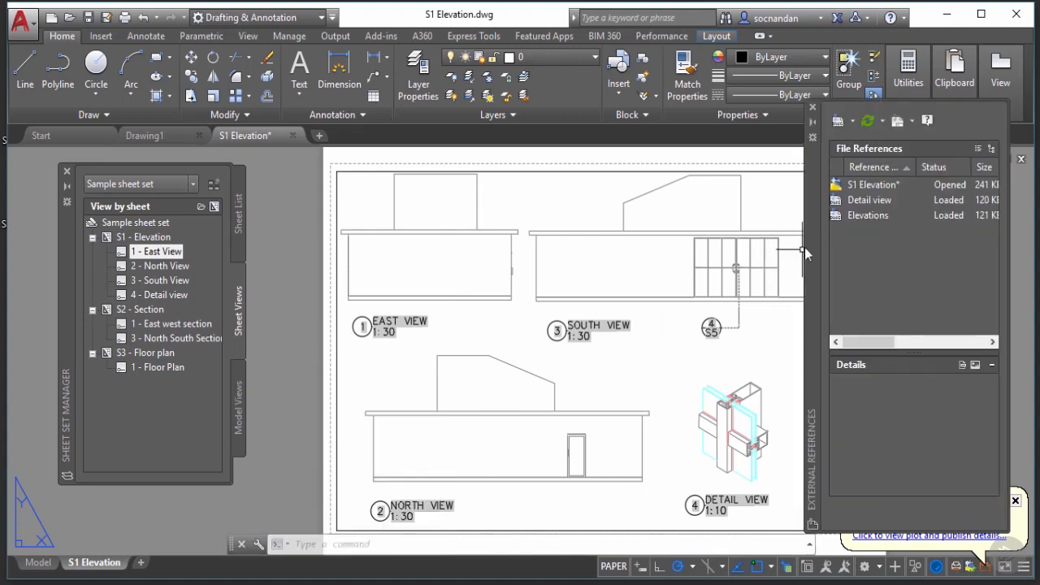
drag(810, 244, 729, 264)
click(810, 206)
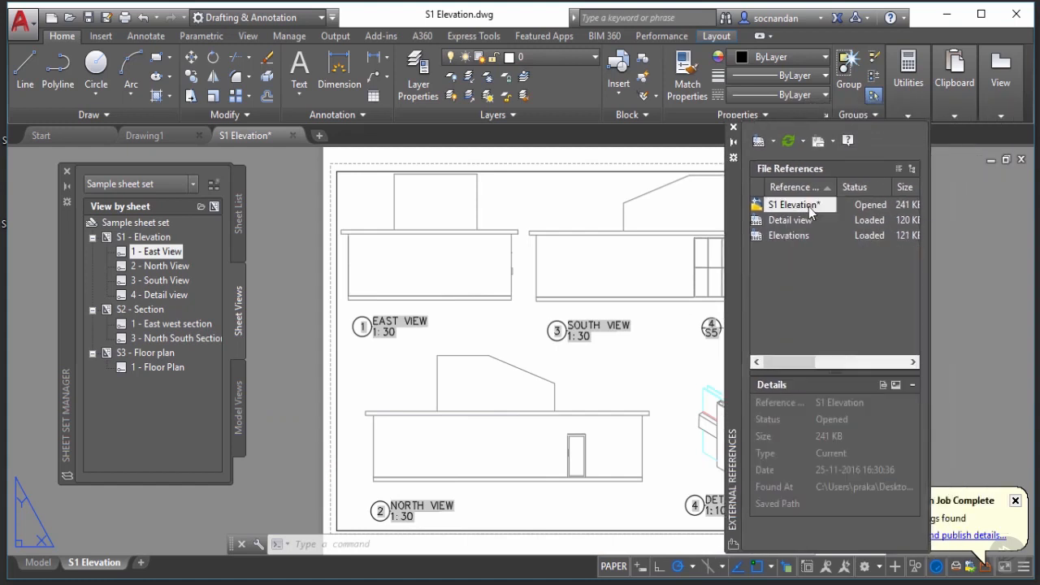
click(792, 220)
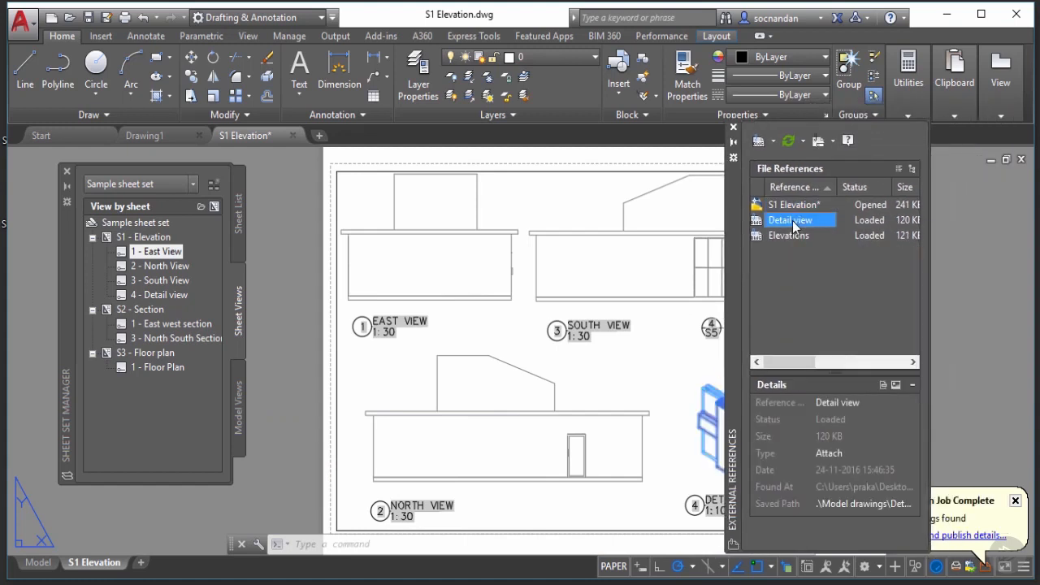
drag(733, 248, 807, 237)
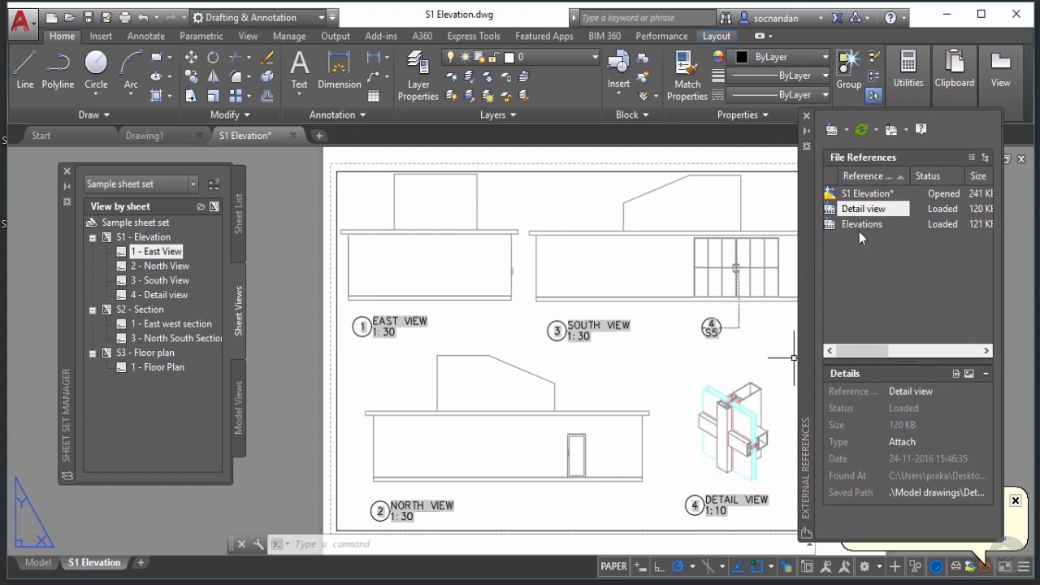
click(861, 226)
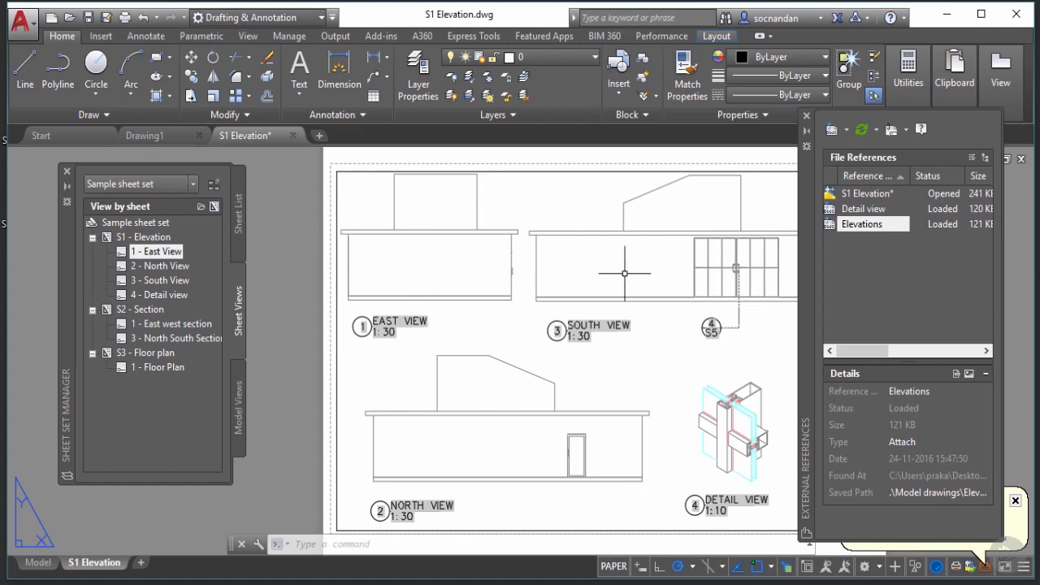
- Compare the model views of Elevations.dwg and Detail view.dwg with the attached external references, then close the External References palette
click(239, 411)
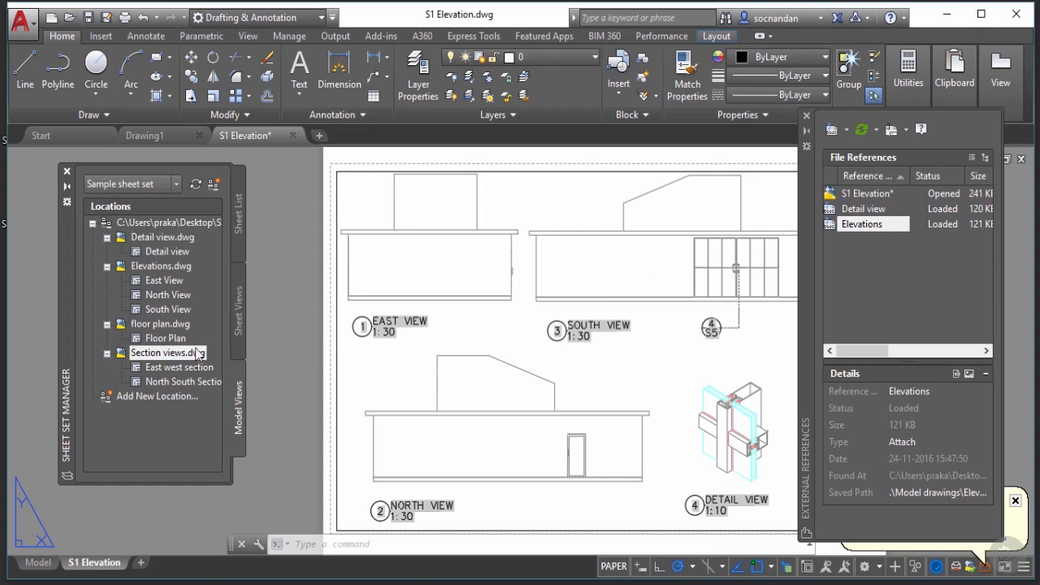
click(157, 267)
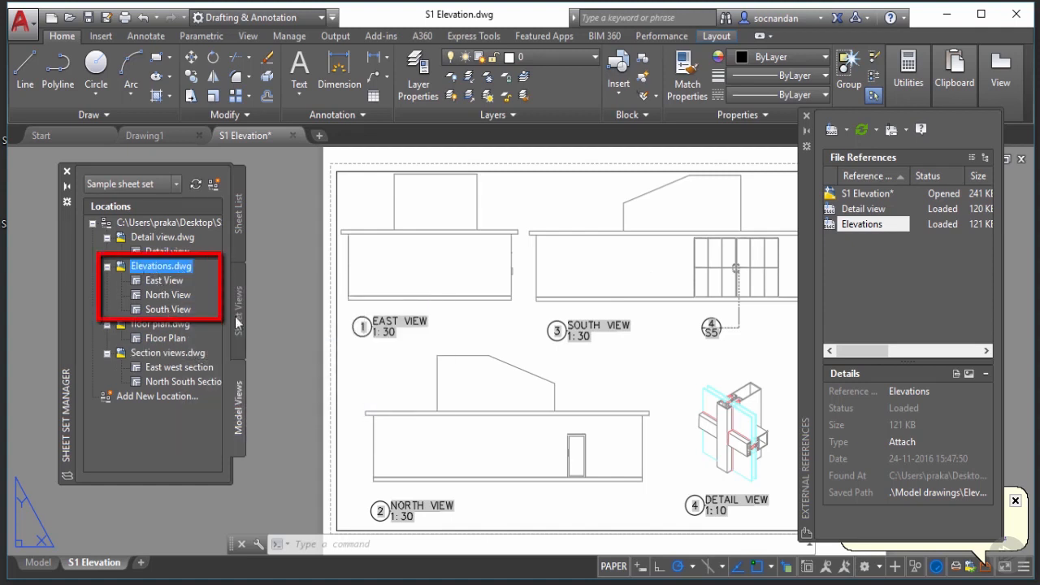
click(854, 226)
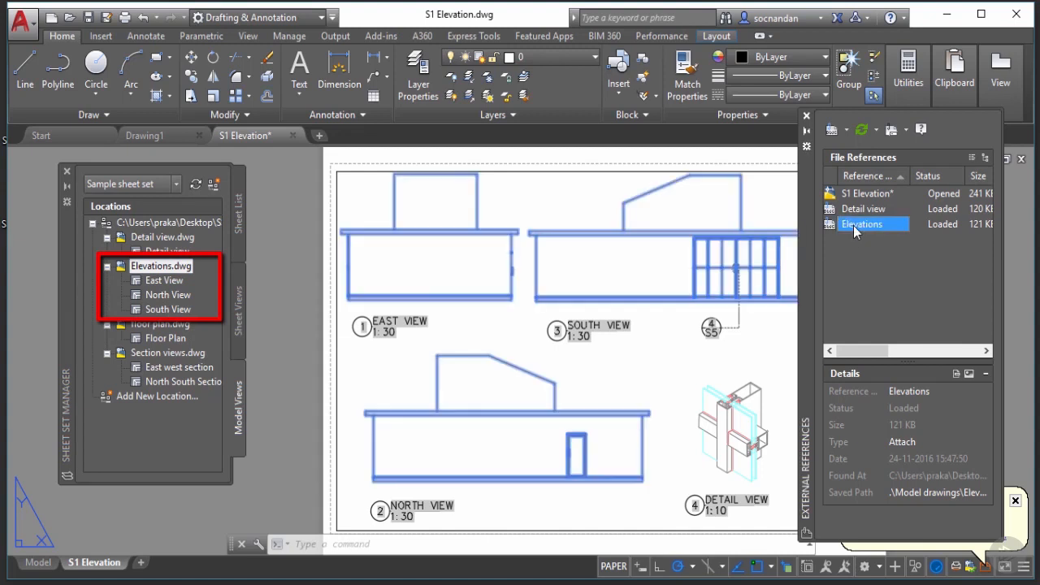
mouse_move(853, 227)
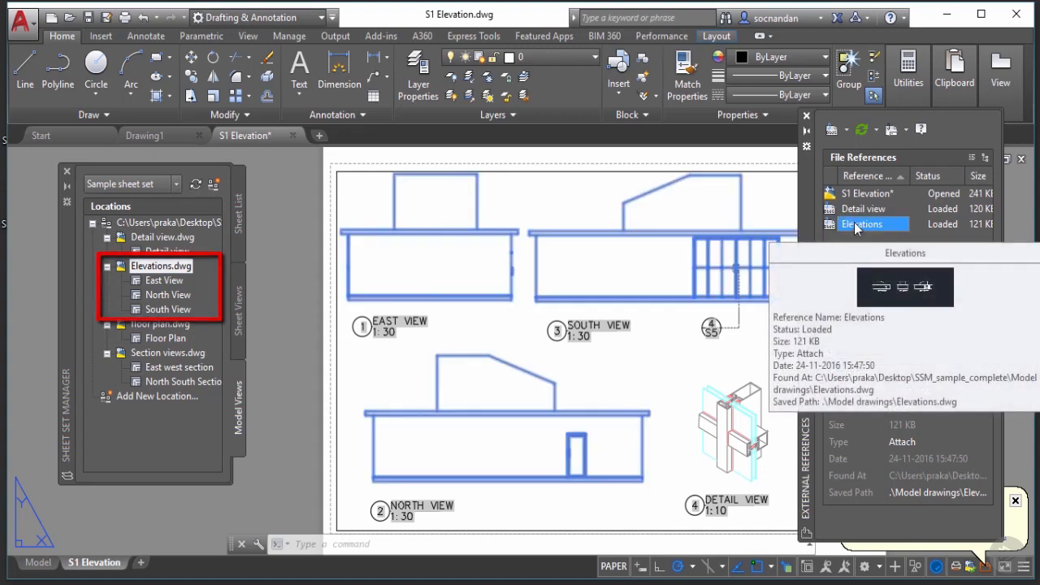
click(862, 211)
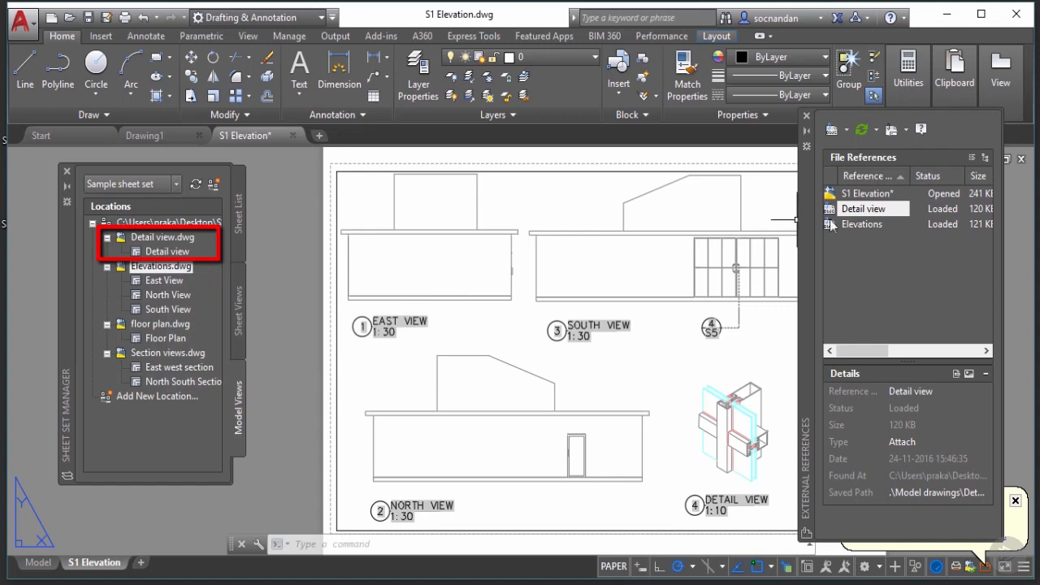
click(857, 211)
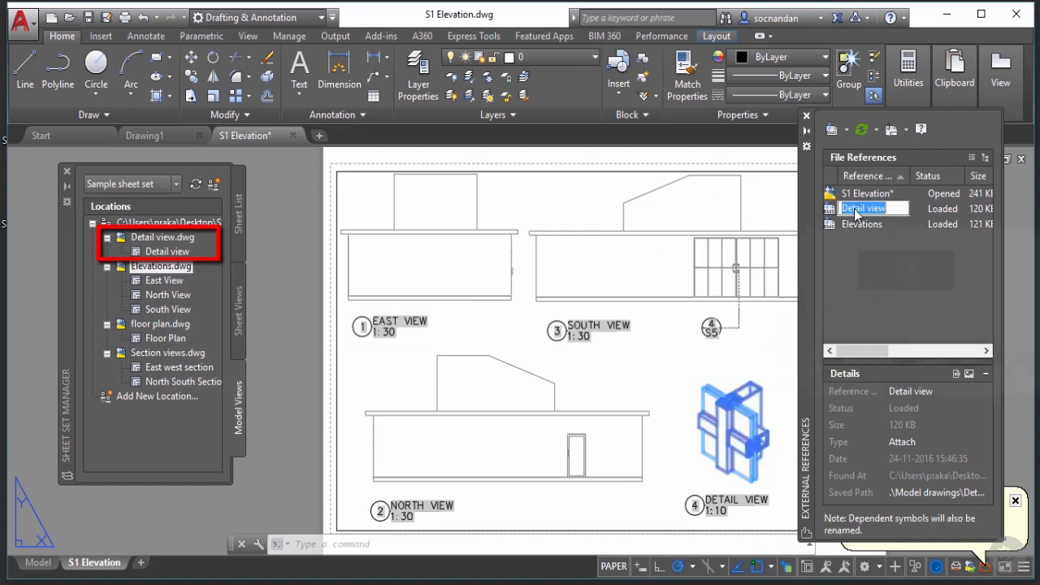
click(915, 224)
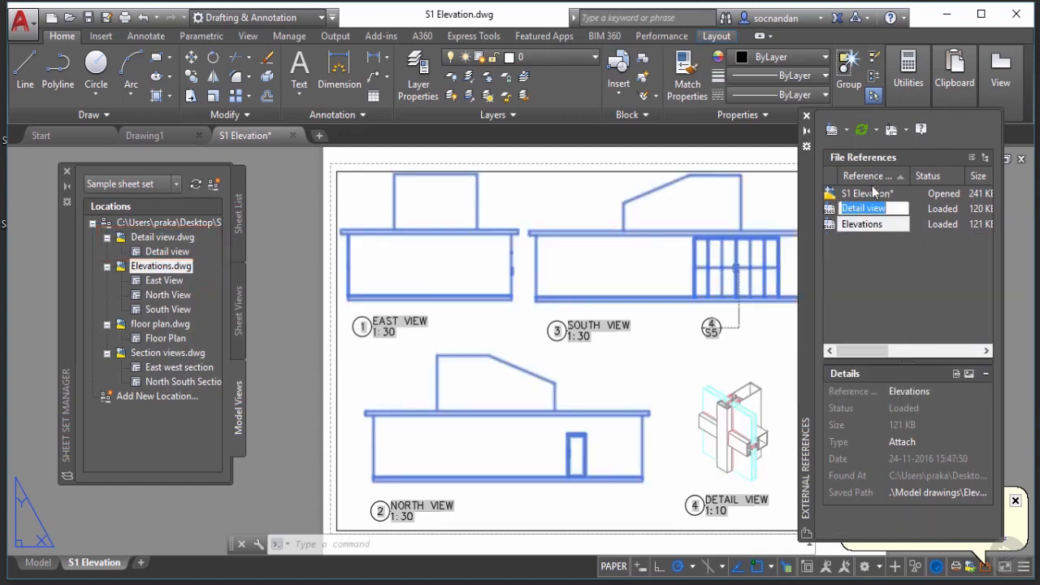
click(806, 115)
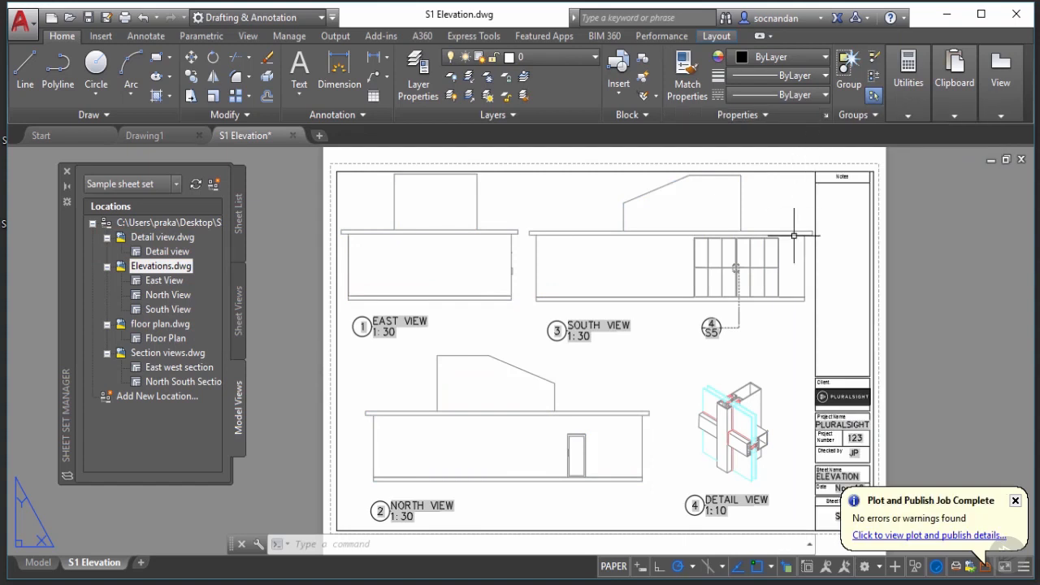
- Examine the Detail View label block and the matching callout block beneath the South View on the Elevation sheet
middle_drag(795, 435, 701, 426)
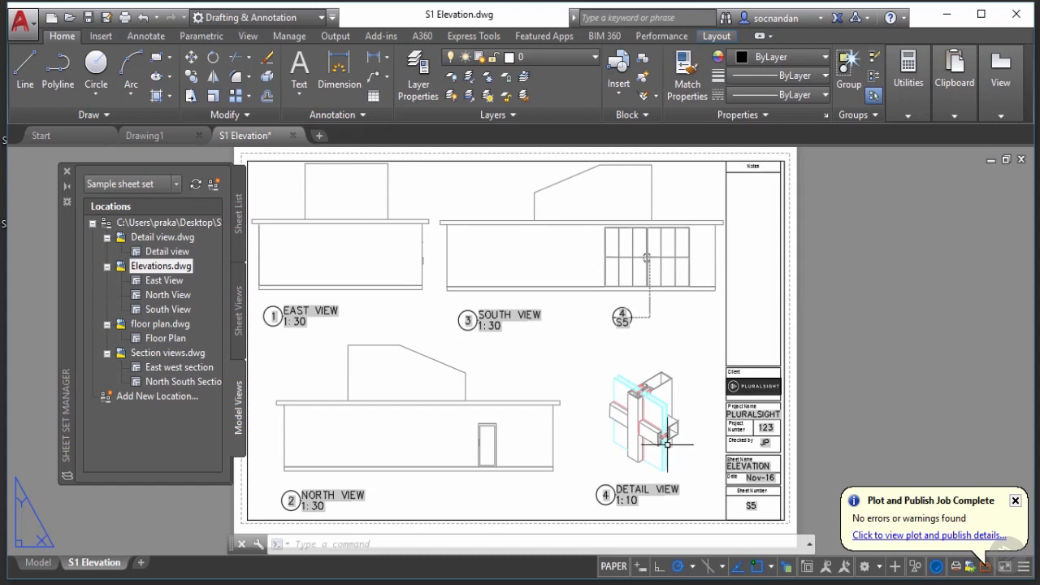
scroll(670, 443, up, 3)
middle_drag(672, 476, 599, 409)
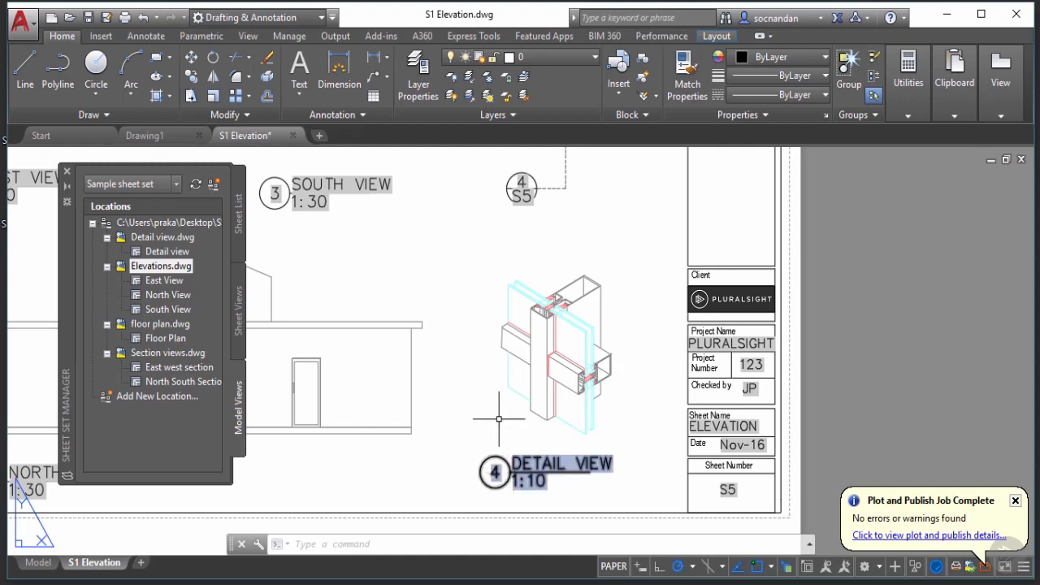
middle_drag(610, 244, 615, 343)
middle_drag(567, 192, 577, 235)
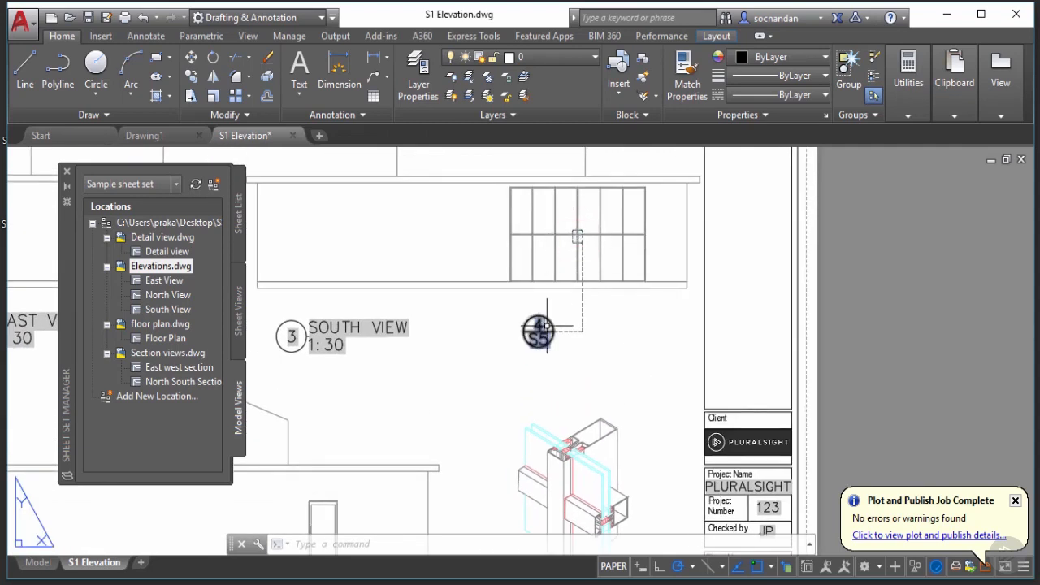
middle_drag(614, 442, 574, 299)
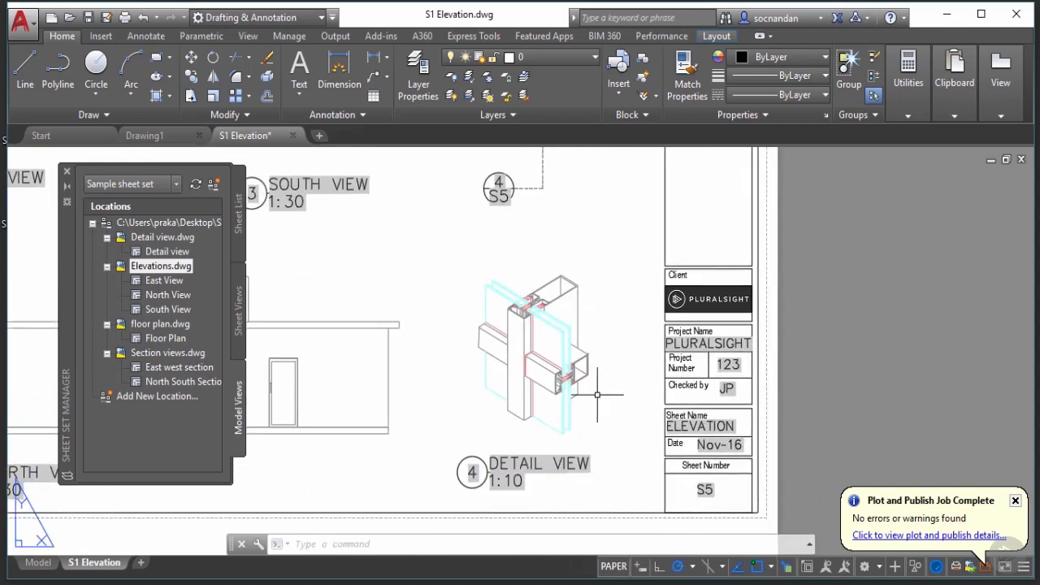
middle_drag(595, 278, 595, 414)
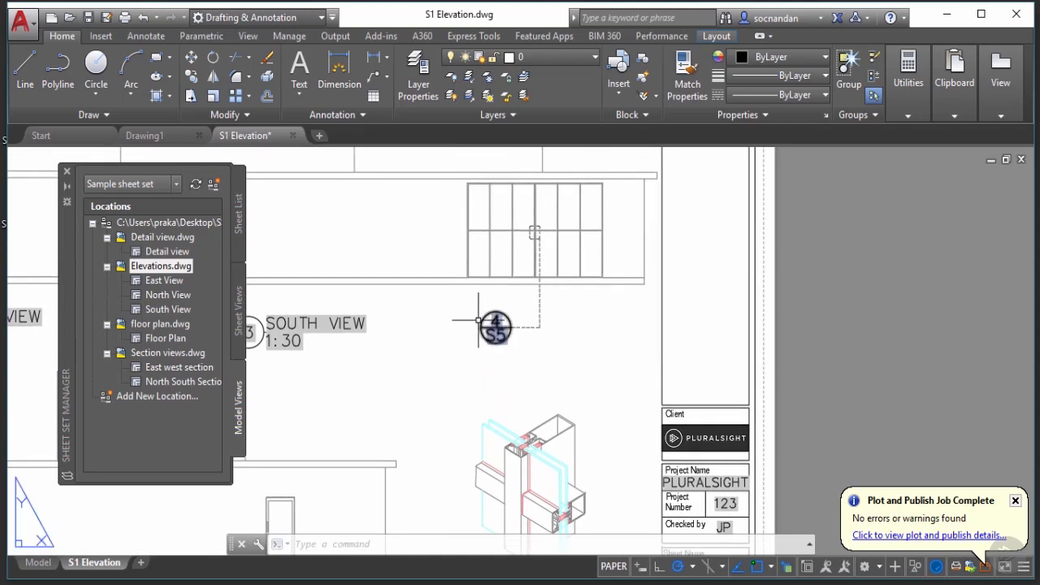
scroll(482, 353, down, 3)
scroll(427, 356, up, 1)
middle_drag(451, 351, 513, 331)
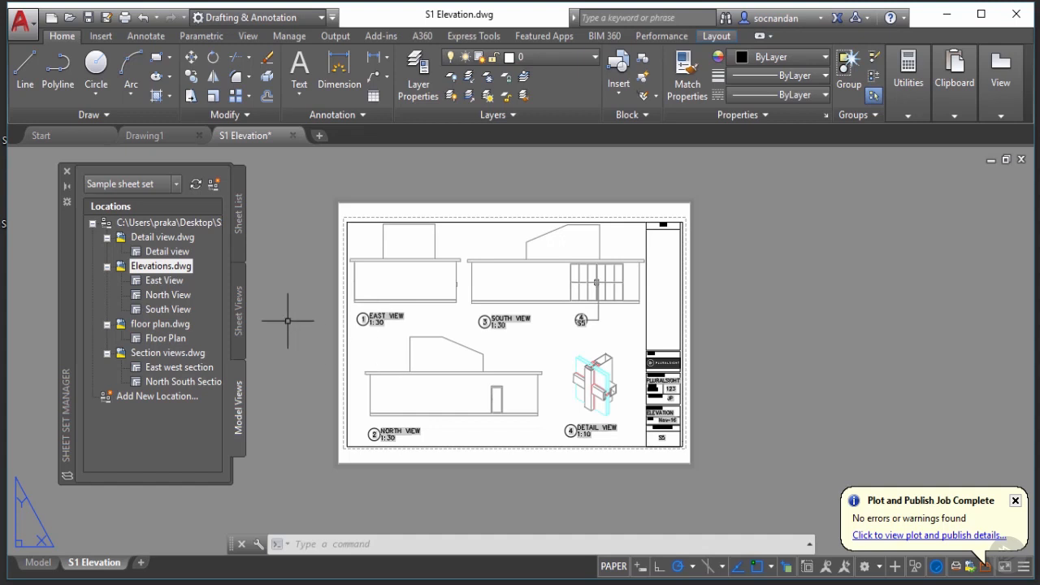
- In the sheet views, renumber the Detail view under S1 - Elevation to 5, keeping its view title
click(241, 289)
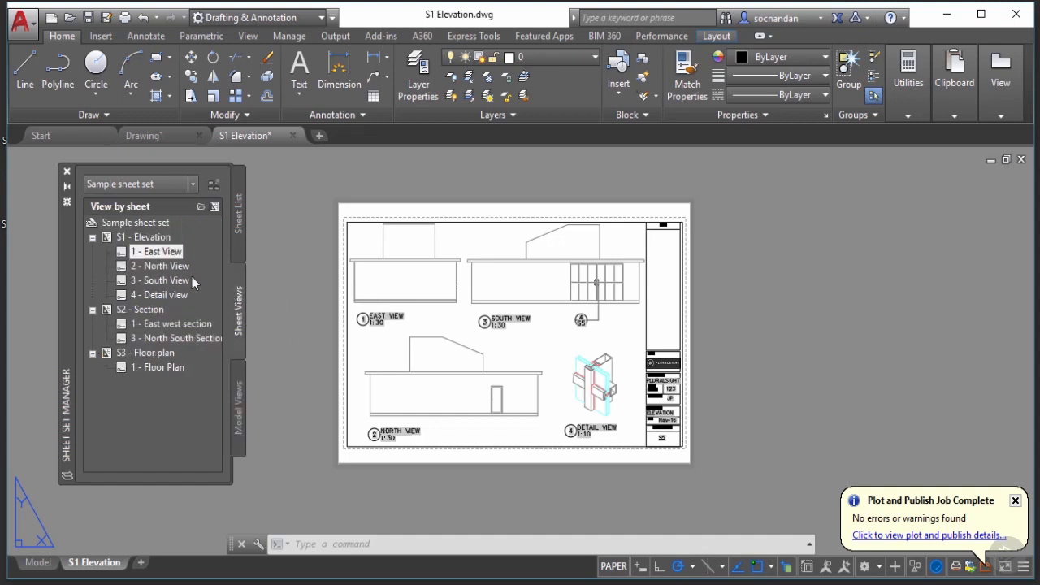
click(130, 237)
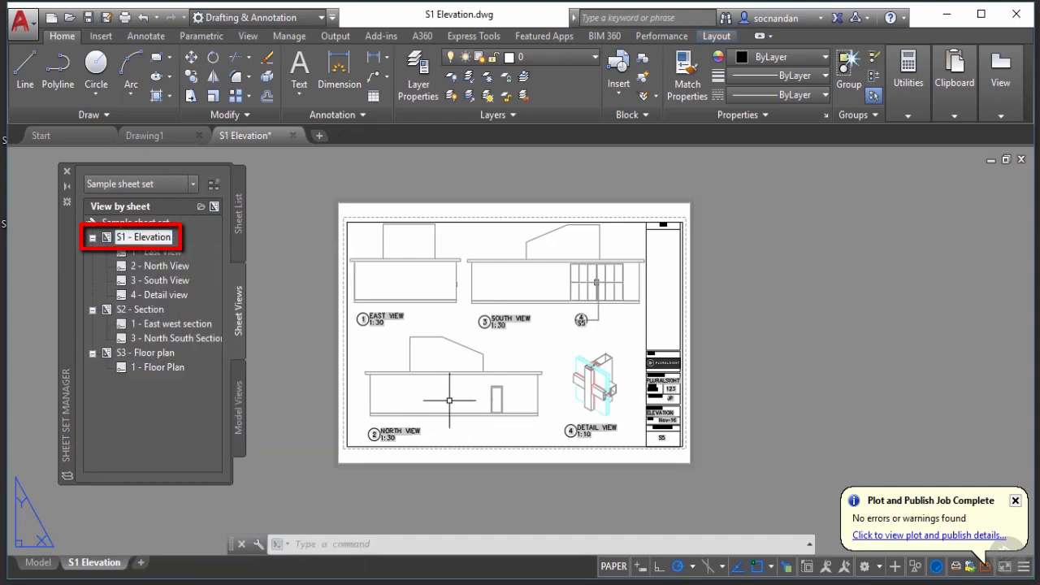
click(152, 296)
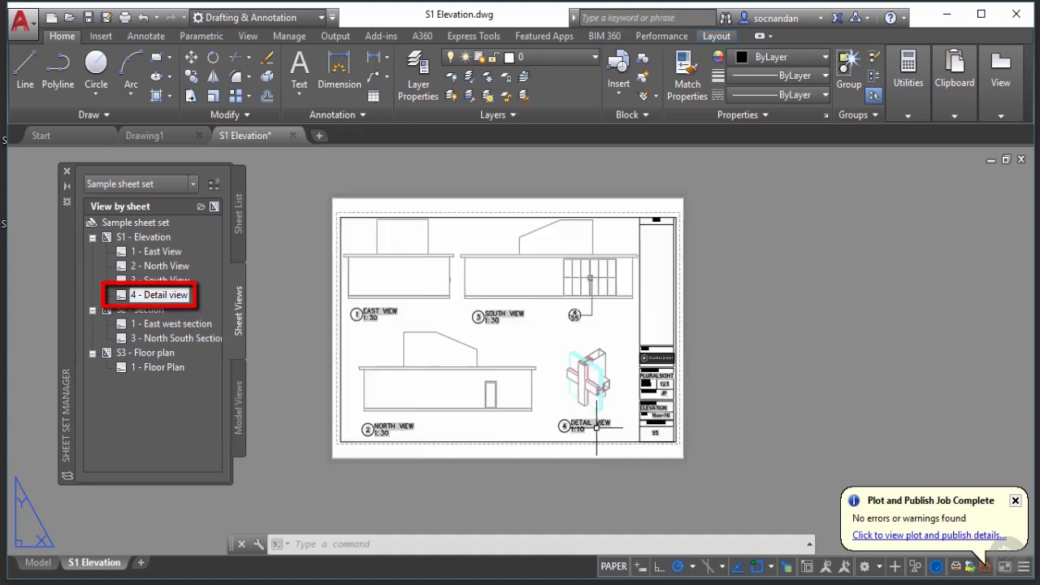
scroll(541, 406, up, 2)
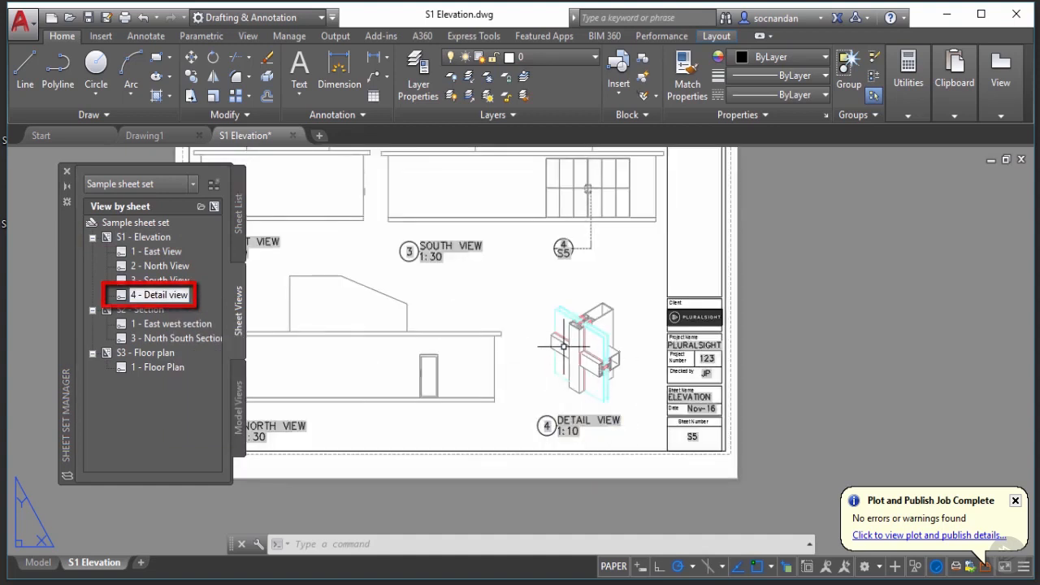
middle_drag(585, 315, 685, 343)
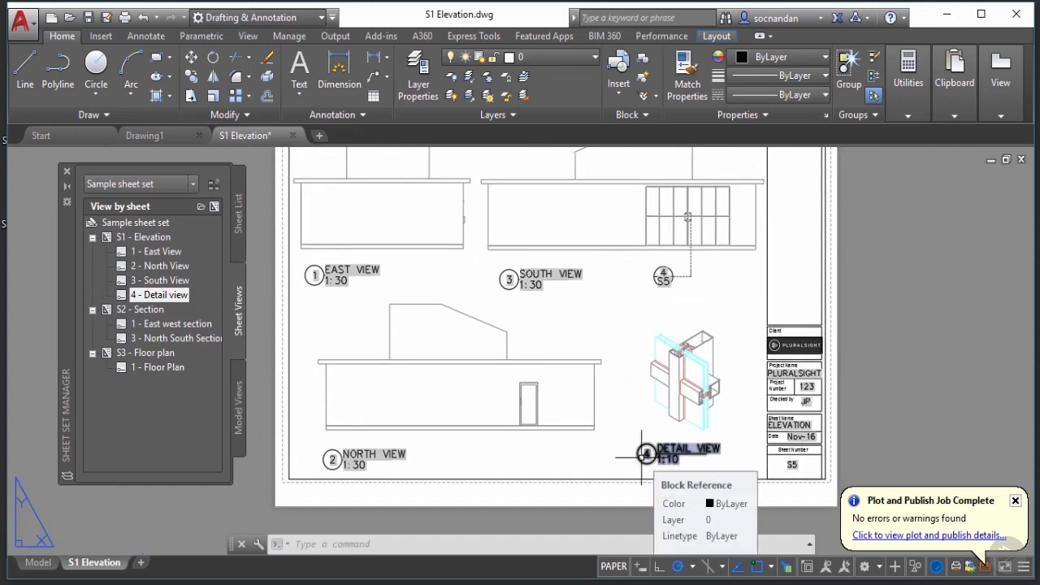
right_click(163, 298)
click(215, 326)
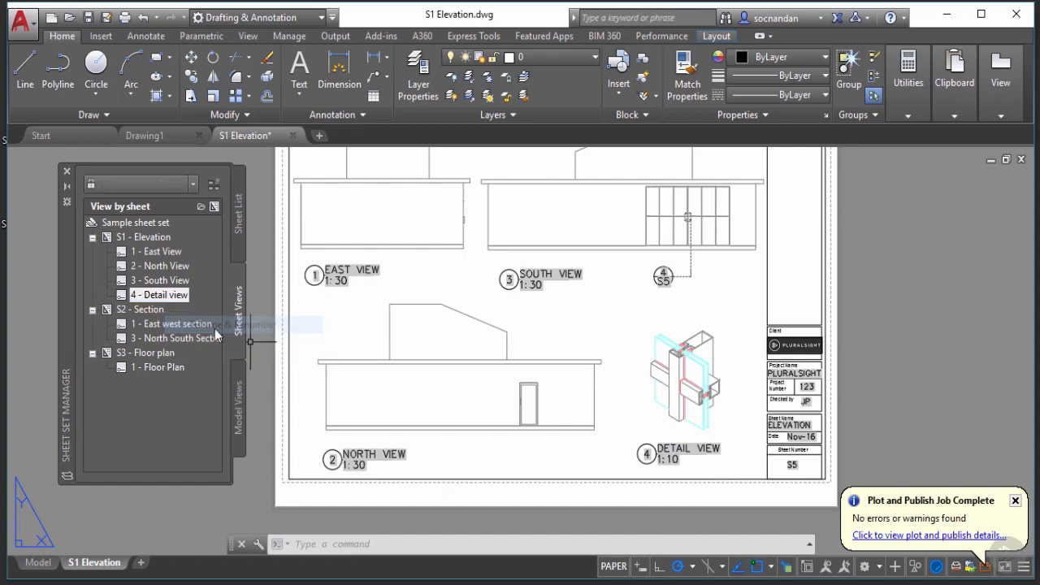
text(5)
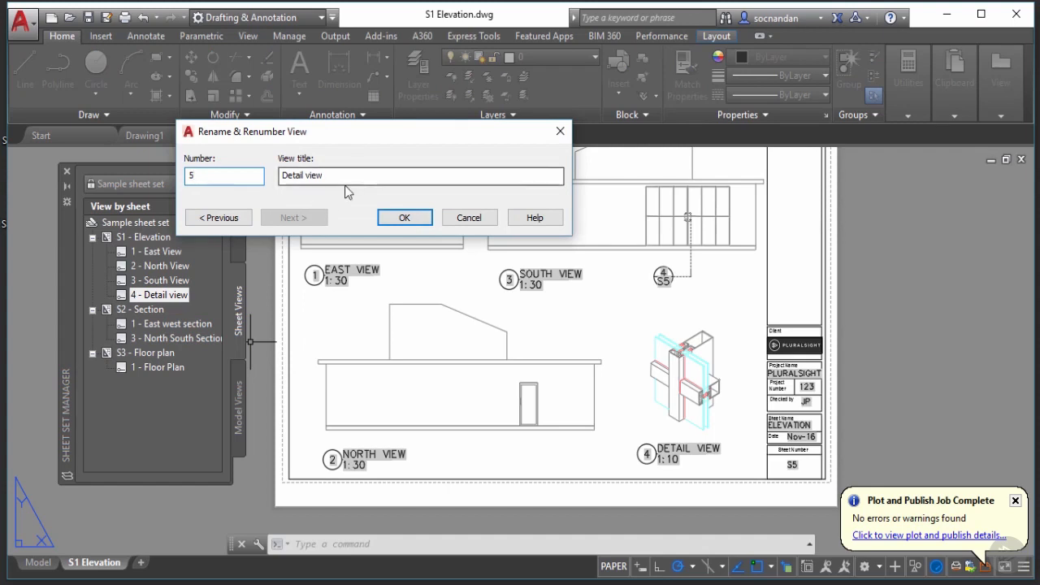
click(405, 219)
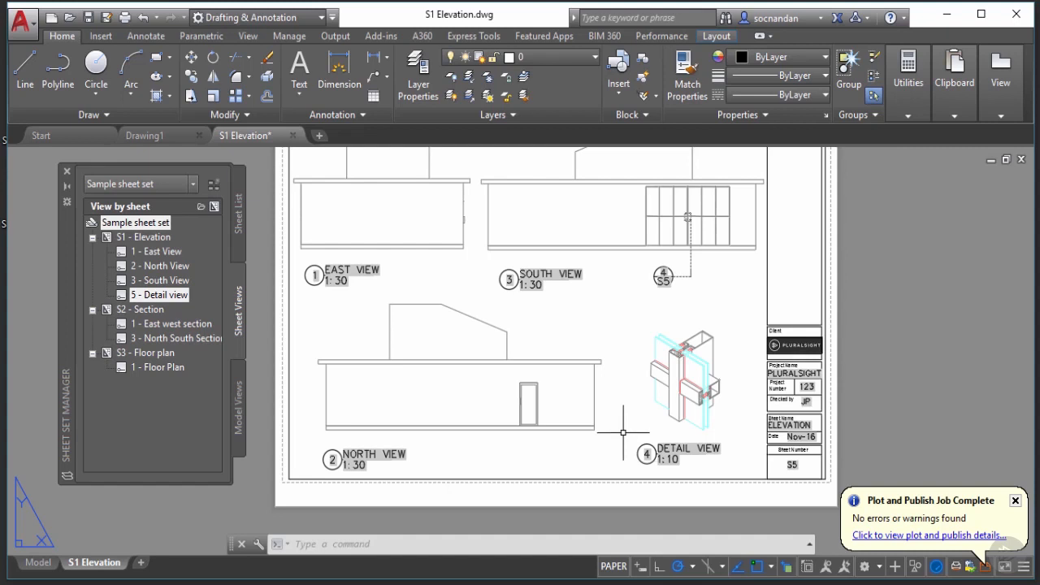
- Regenerate the layout and check the Detail View label, the South View callout and the title block's sheet number
text(r)
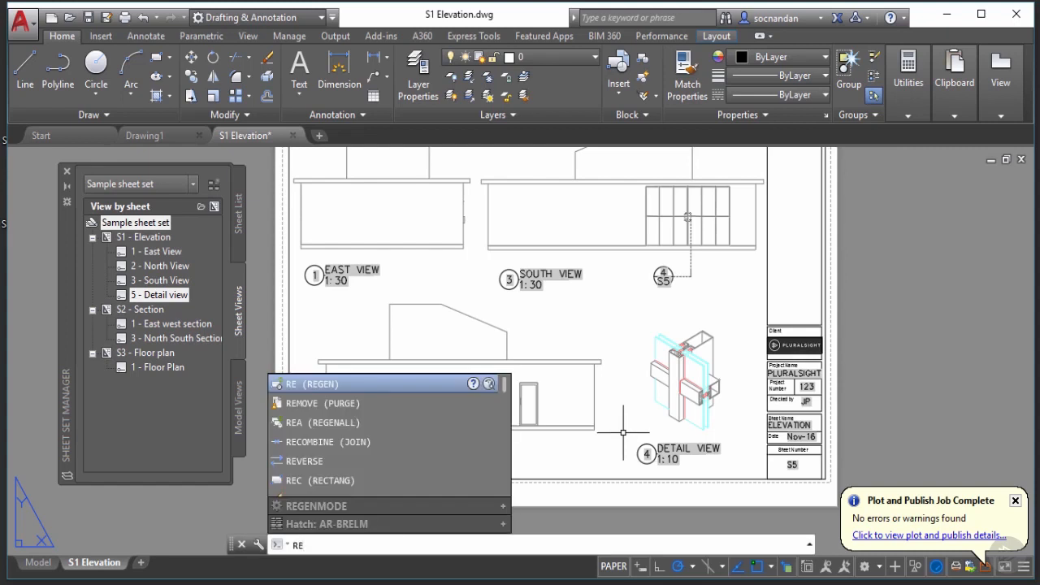
key(Return)
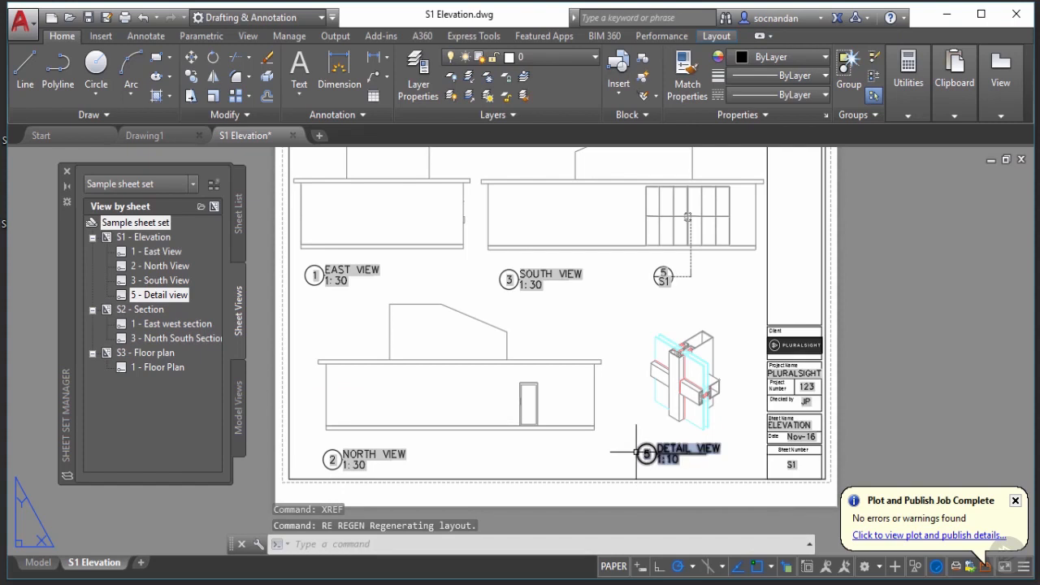
scroll(636, 451, up, 2)
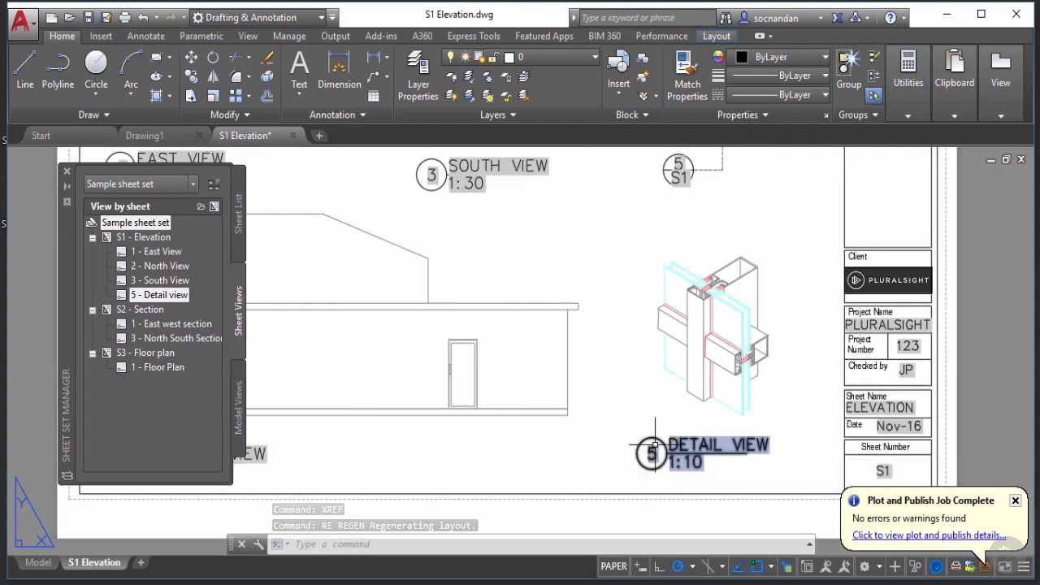
middle_drag(688, 213, 581, 354)
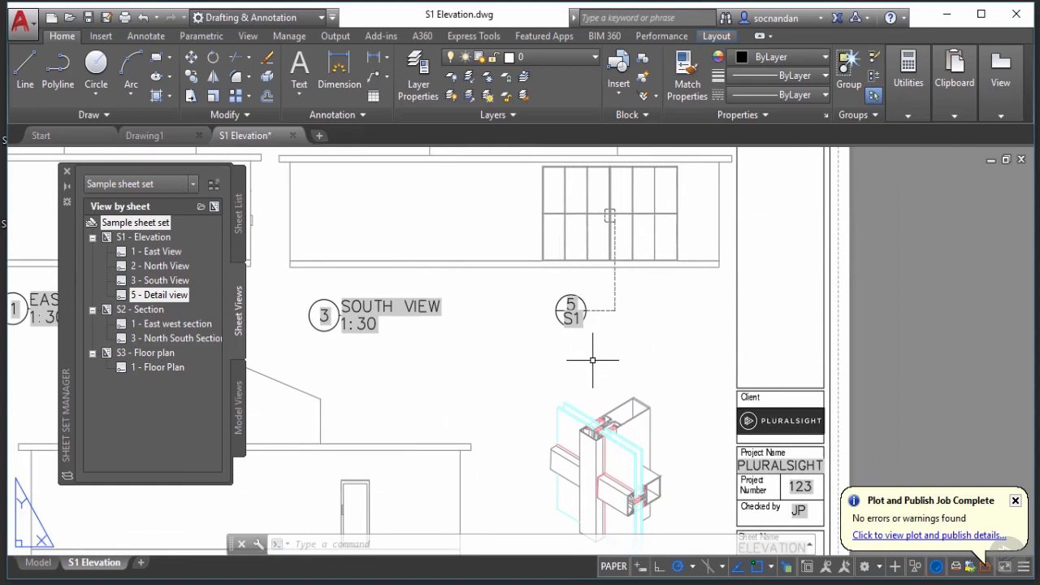
scroll(592, 361, down, 1)
scroll(583, 341, down, 1)
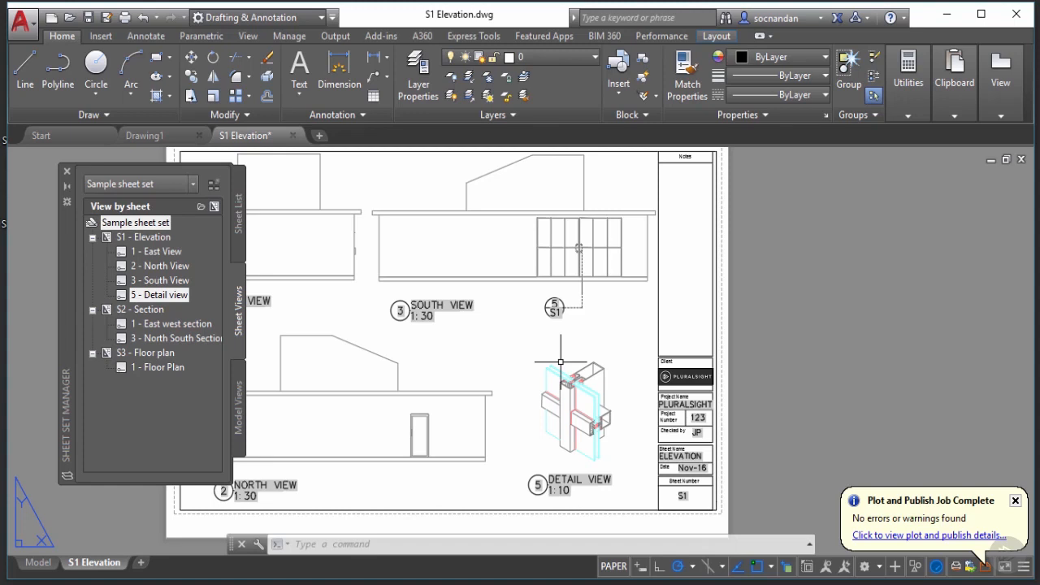
scroll(488, 349, down, 3)
scroll(476, 344, down, 1)
middle_drag(476, 343, 569, 370)
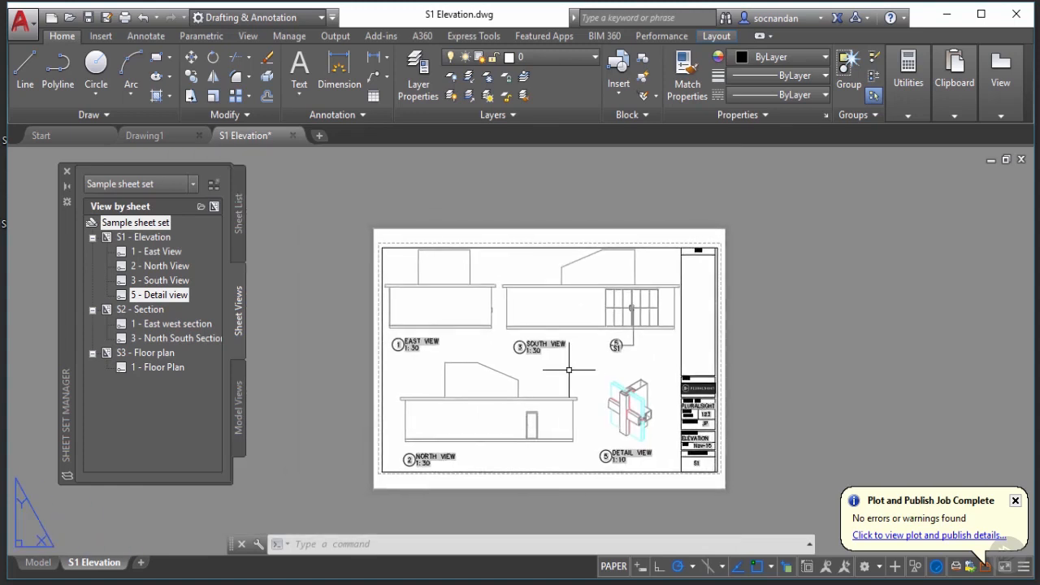